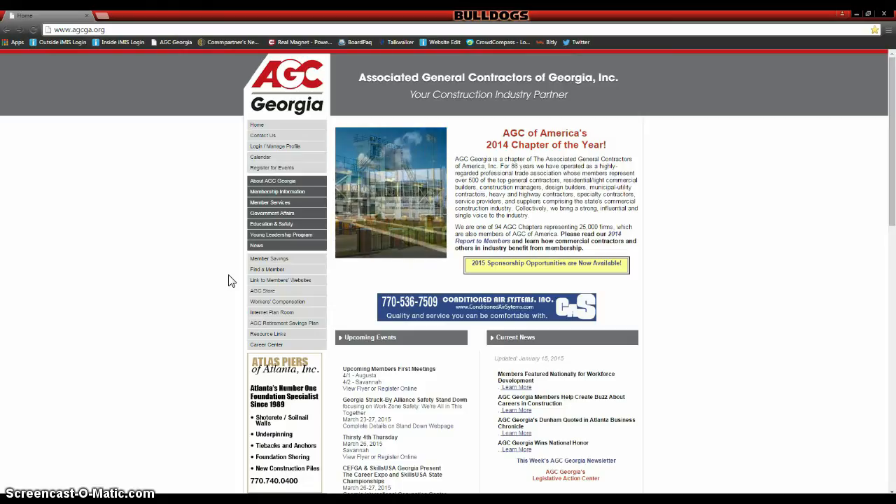
- Sign in to the AGC Georgia member portal with the member username and password
left_click(249, 213)
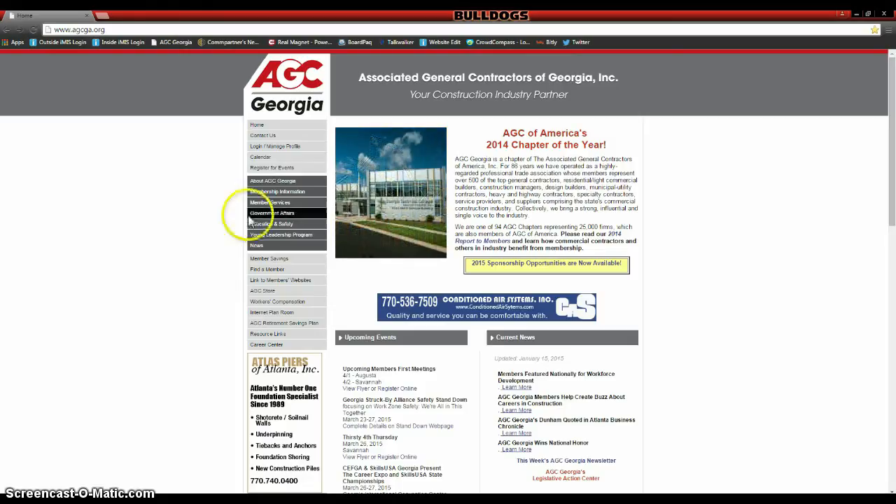
left_click(287, 150)
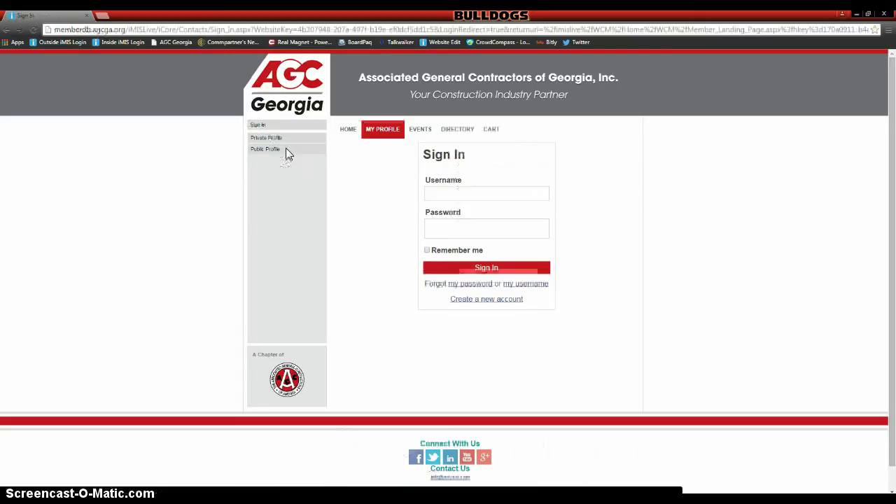
left_click(474, 175)
left_click(474, 191)
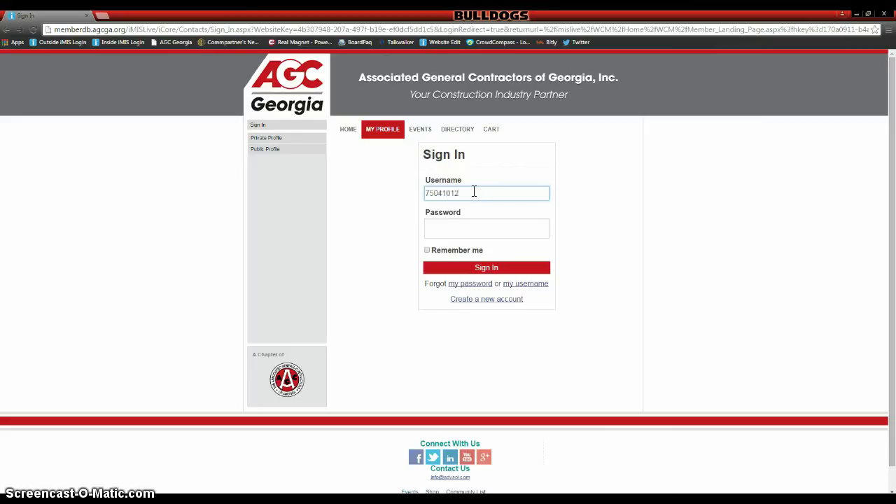
key("Tab")
type("•")
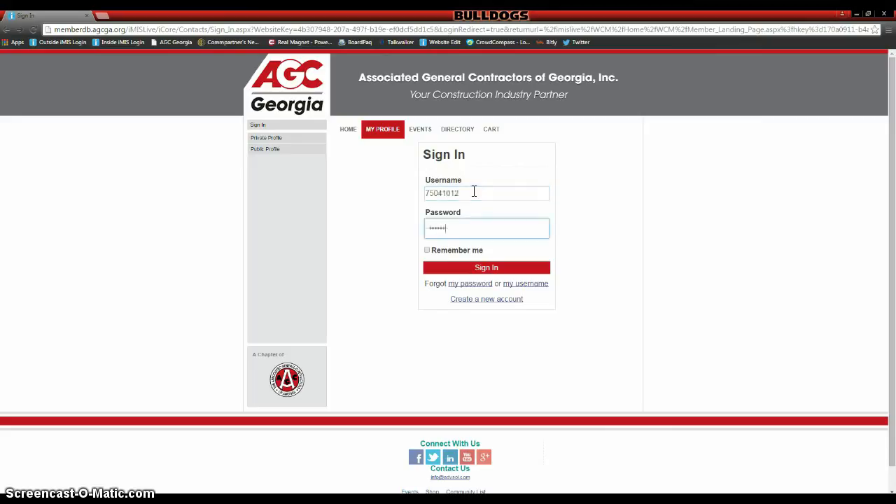
left_click(457, 270)
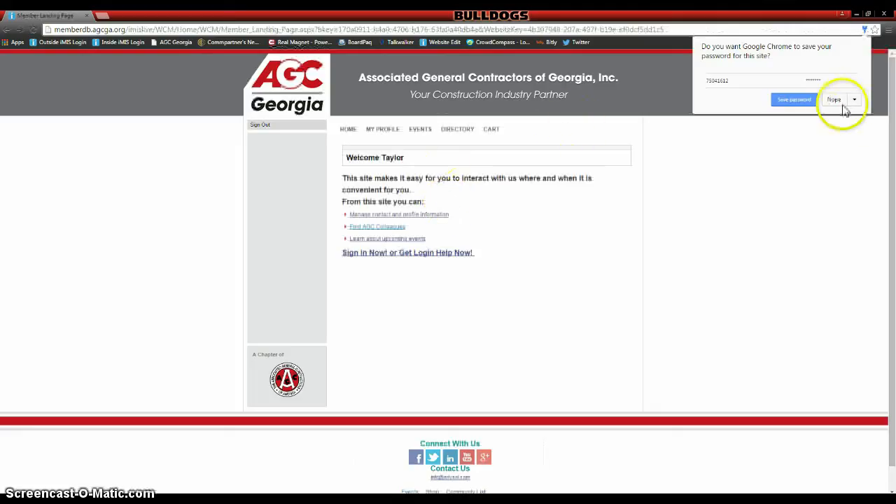
- Decline saving the password, then open AGC Georgia Annual Convention from the Event Calendar List View
left_click(842, 103)
mouse_move(424, 133)
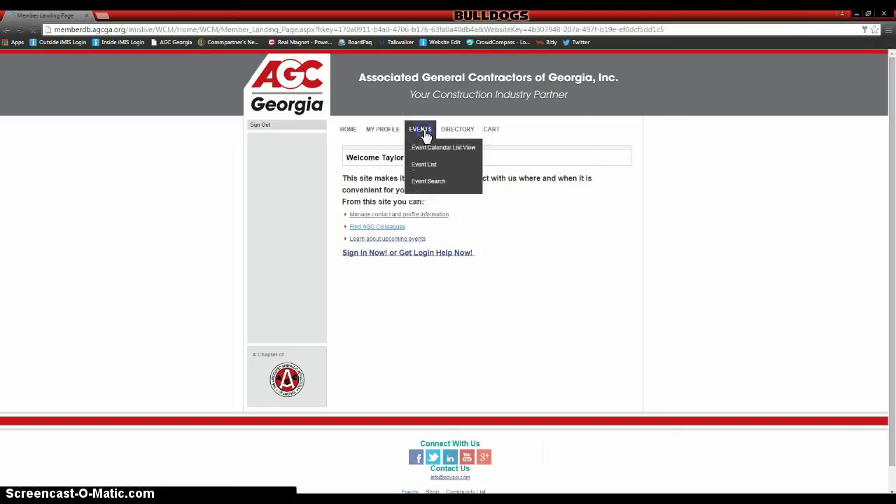
left_click(429, 152)
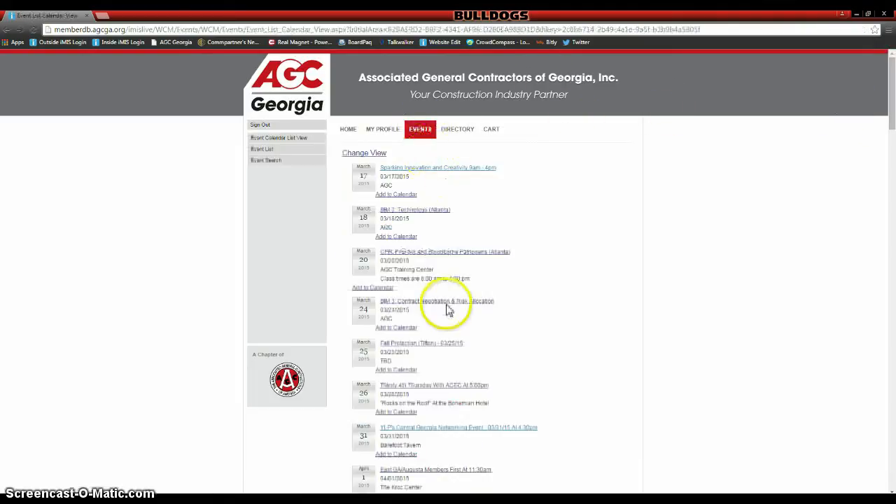
scroll(449, 313, "down", 12)
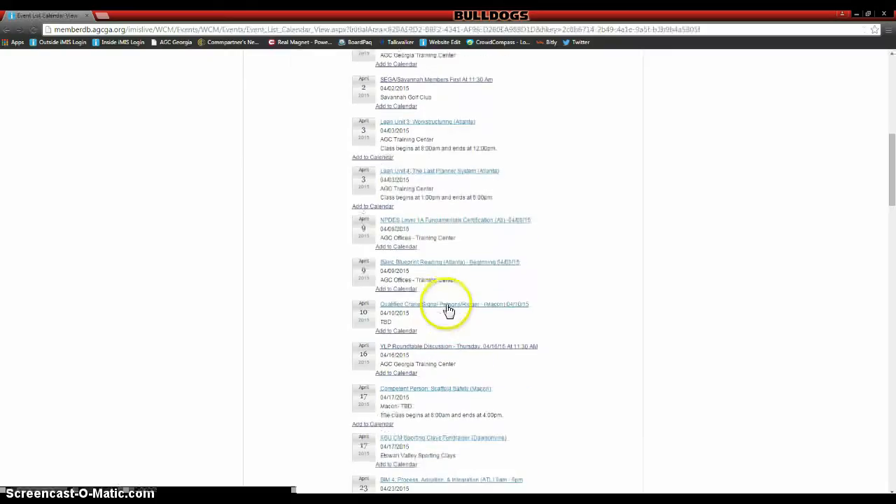
scroll(449, 310, "down", 3)
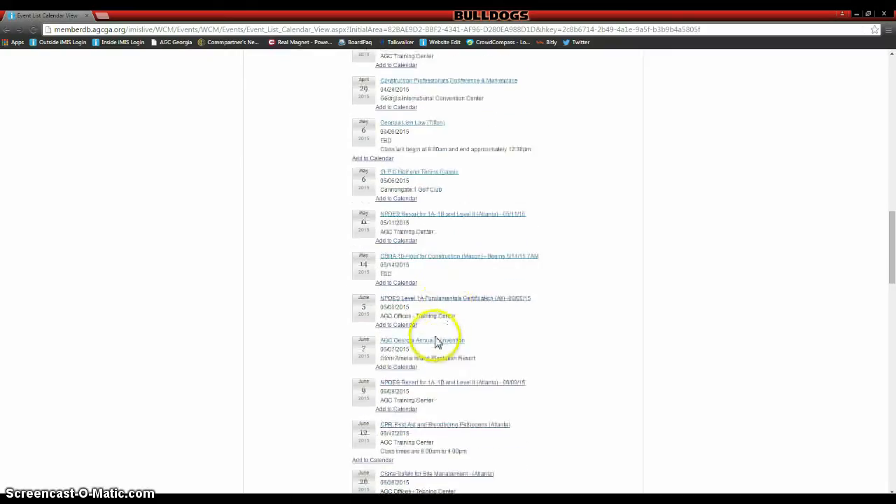
left_click(436, 343)
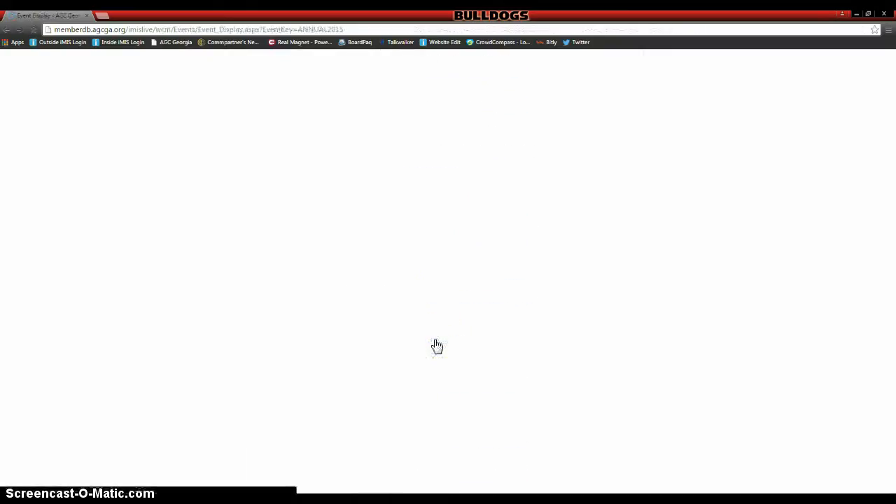
scroll(686, 262, "down", 3)
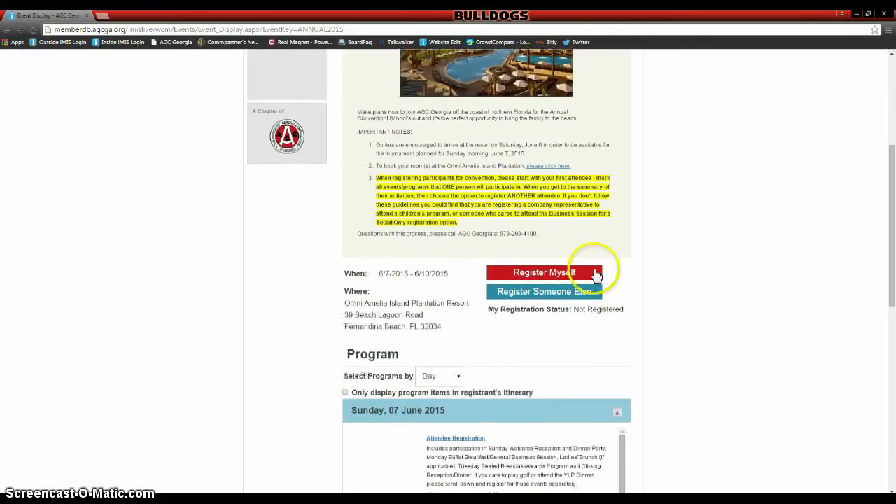
- Register yourself for the convention and save Yes to registering each attendee separately
left_click(591, 276)
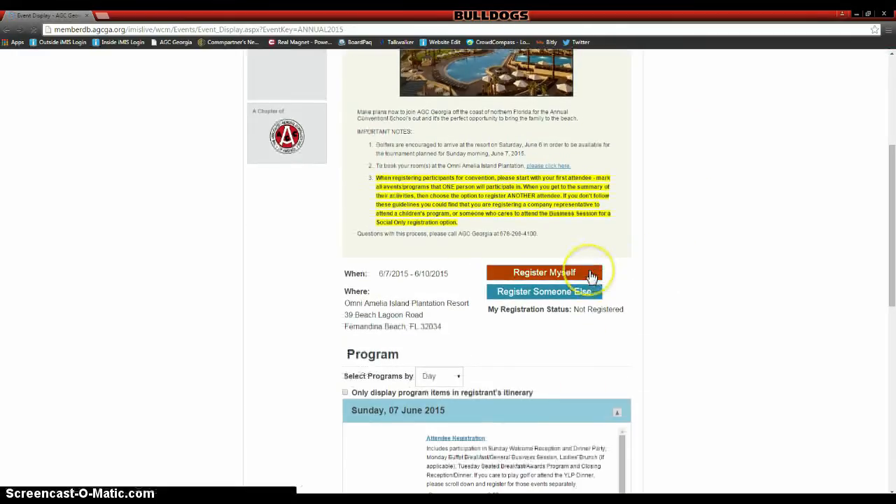
scroll(672, 260, "down", 1)
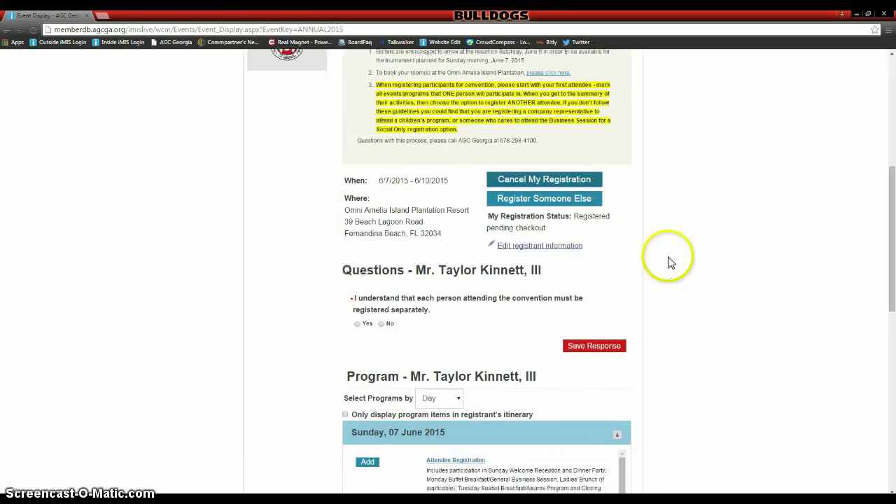
scroll(668, 261, "down", 1)
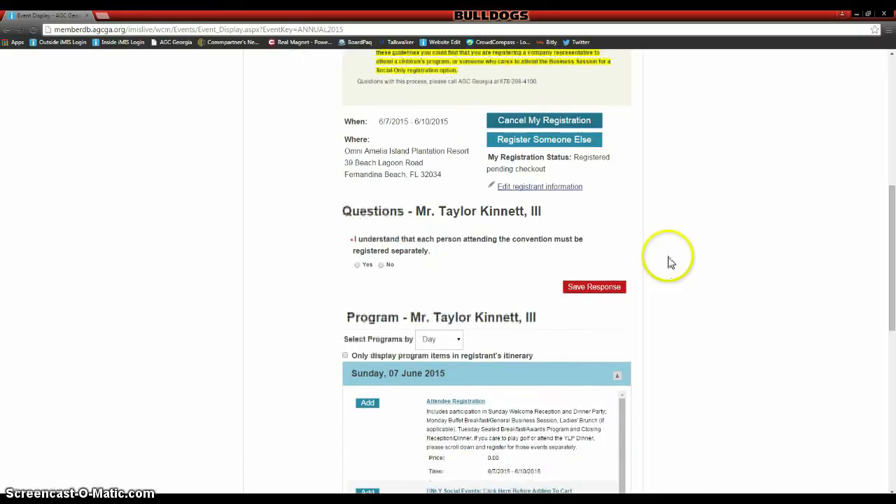
left_click(359, 266)
left_click(588, 287)
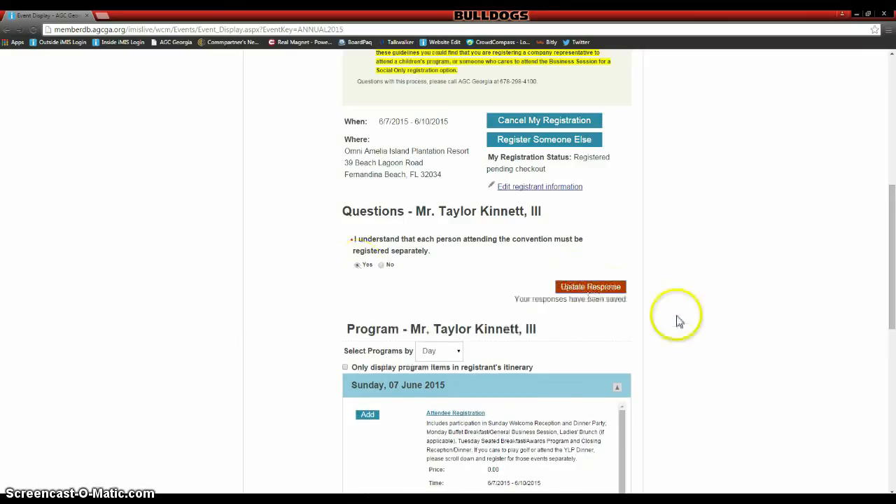
scroll(690, 329, "down", 2)
scroll(690, 329, "down", 1)
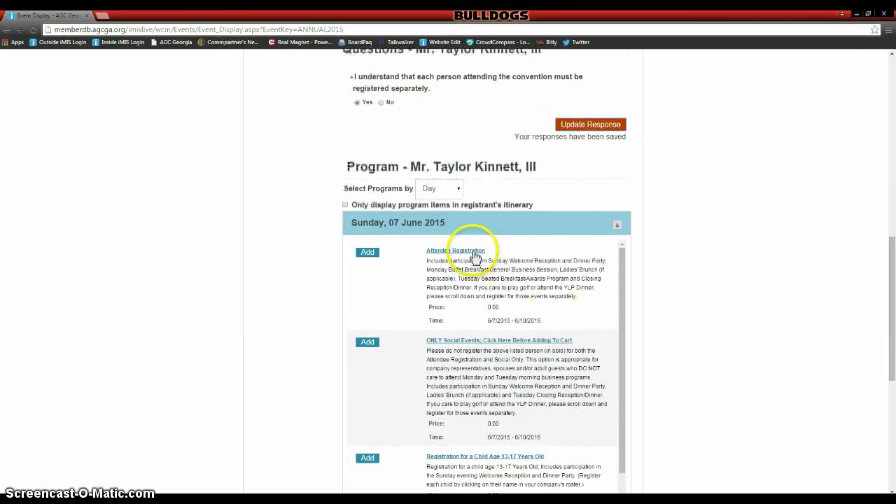
- Add Attendee Registration, saving dietary 'n/a' and 'yes' to both cancellation terms
left_click(373, 255)
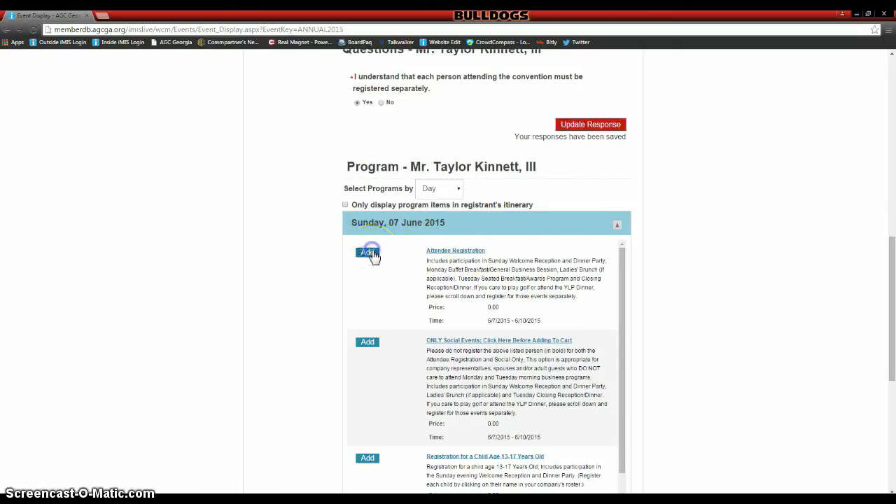
left_click(597, 269)
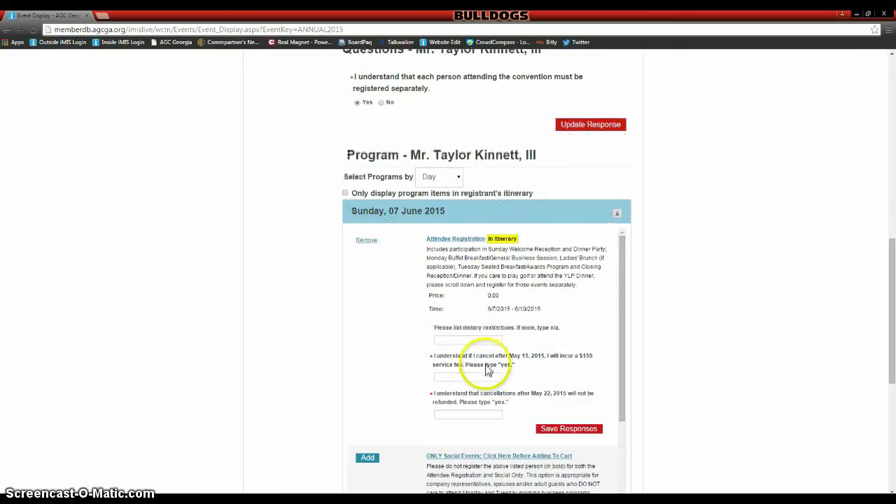
left_click(473, 342)
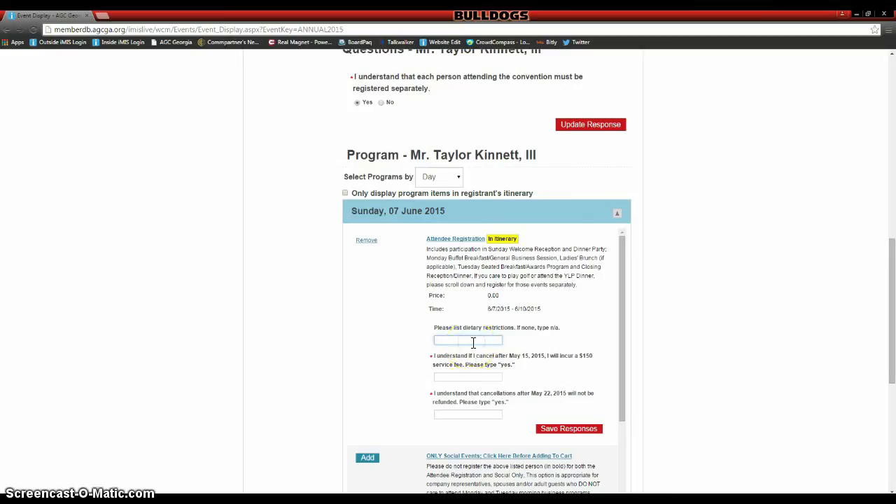
left_click(465, 376)
left_click(462, 412)
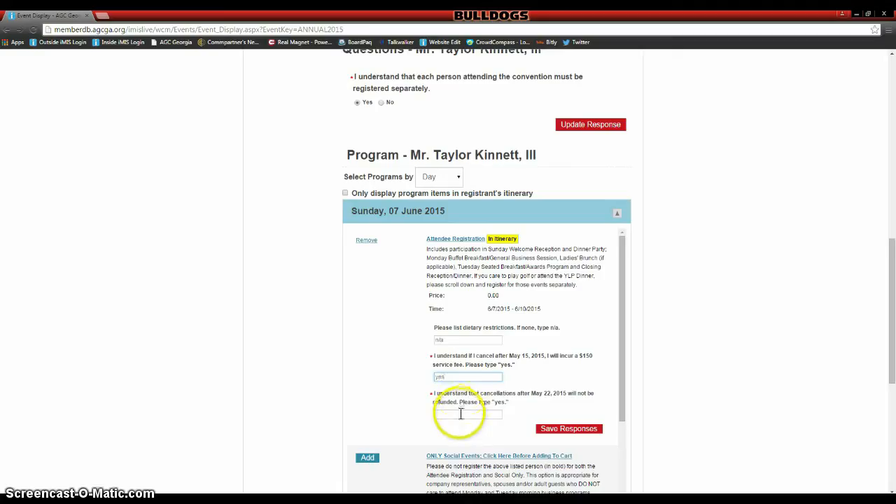
left_click(460, 415)
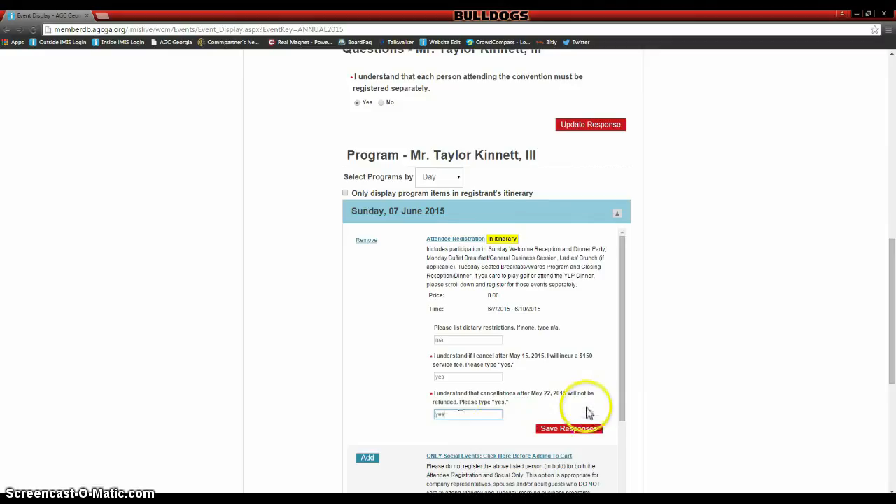
left_click(585, 430)
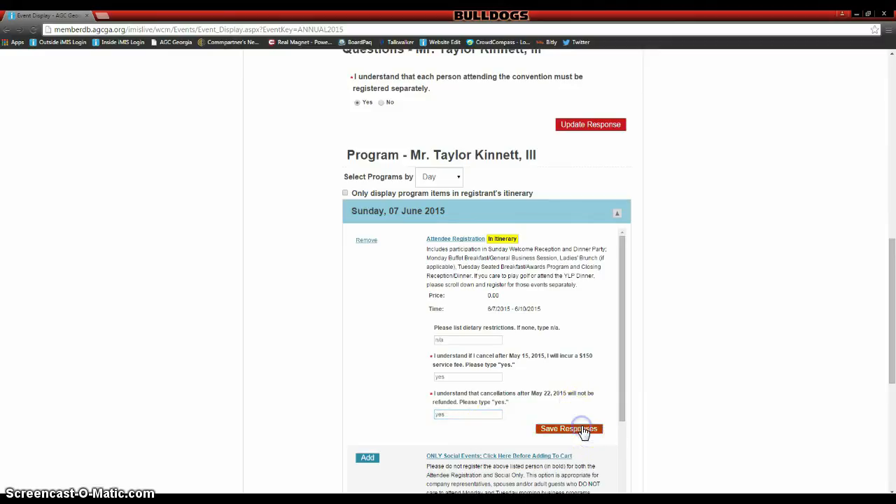
scroll(705, 350, "down", 3)
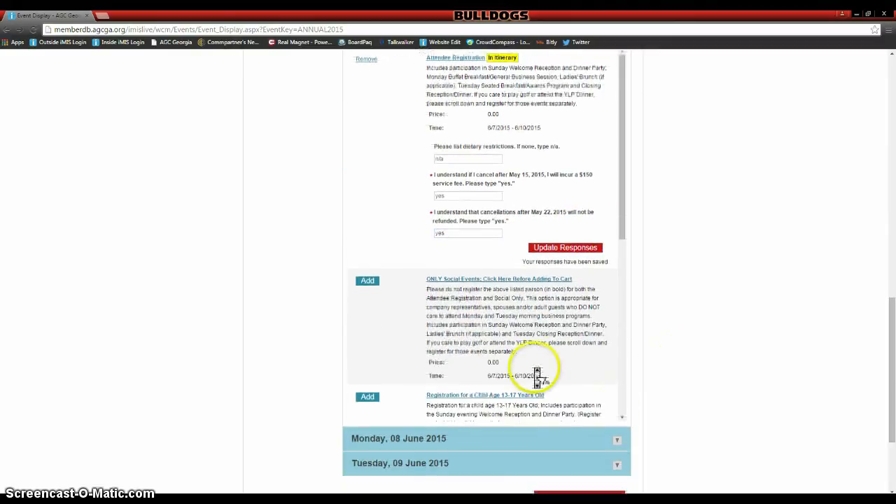
- Add Golf Tournament Registration to the itinerary and save the golf handicap answer
scroll(537, 377, "down", 5)
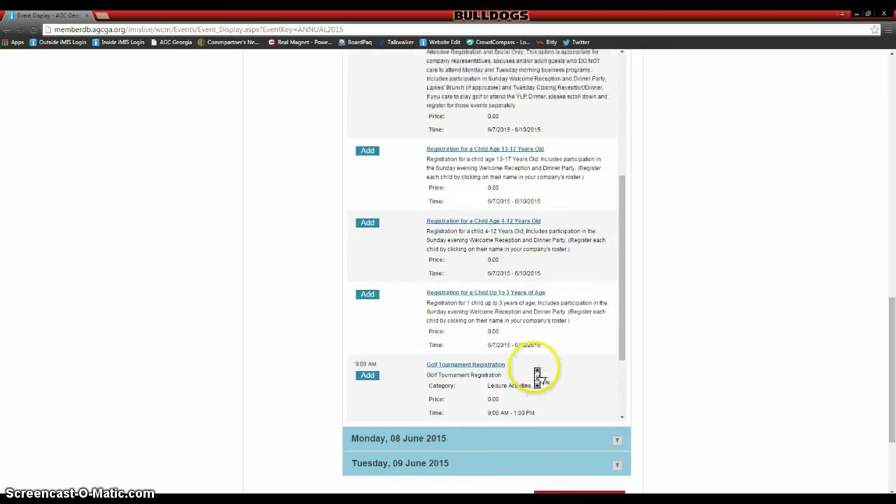
scroll(538, 377, "down", 1)
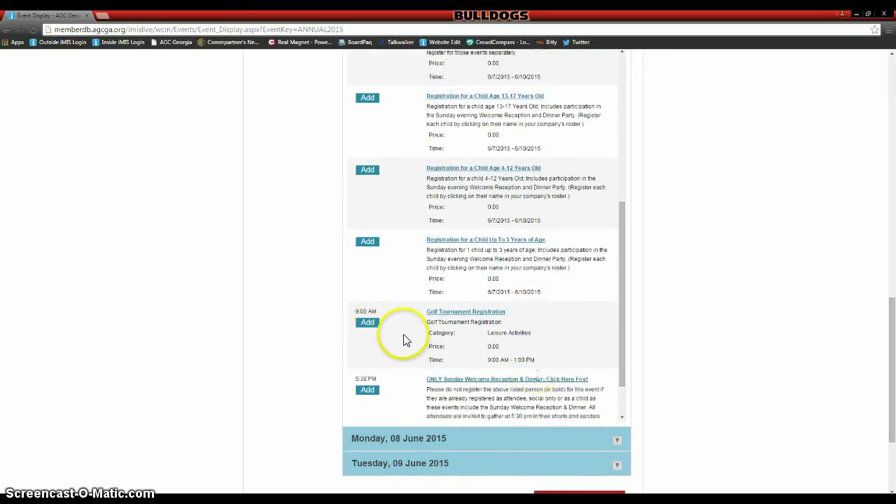
left_click(368, 322)
scroll(580, 356, "down", 1)
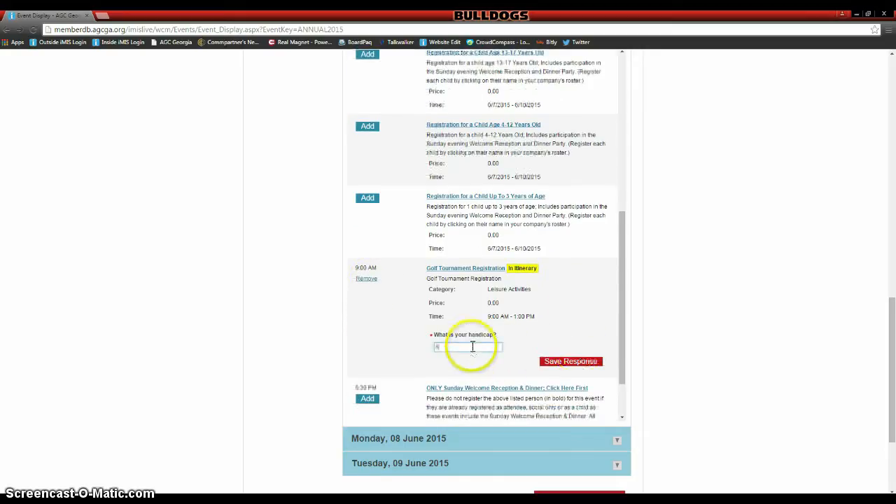
left_click(553, 361)
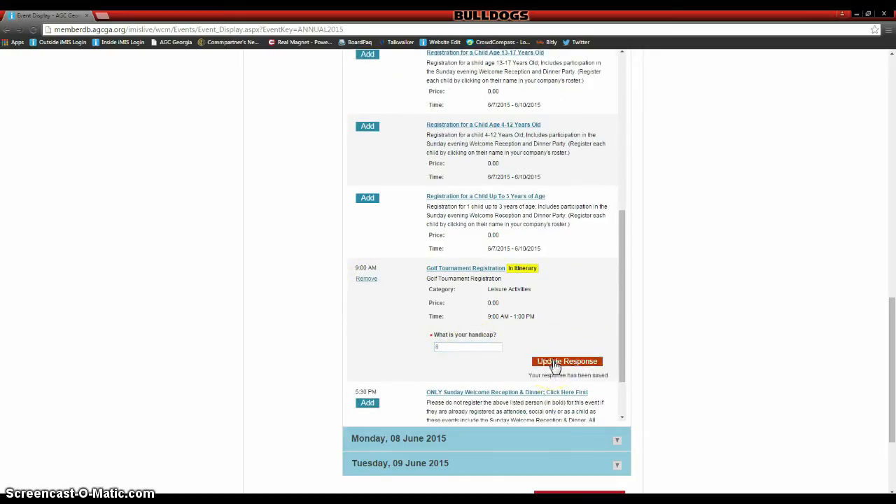
- Under Monday, 08 June 2015, add YLP Dinner Monday Night 6/8 with 2 guests saved
left_click(619, 444)
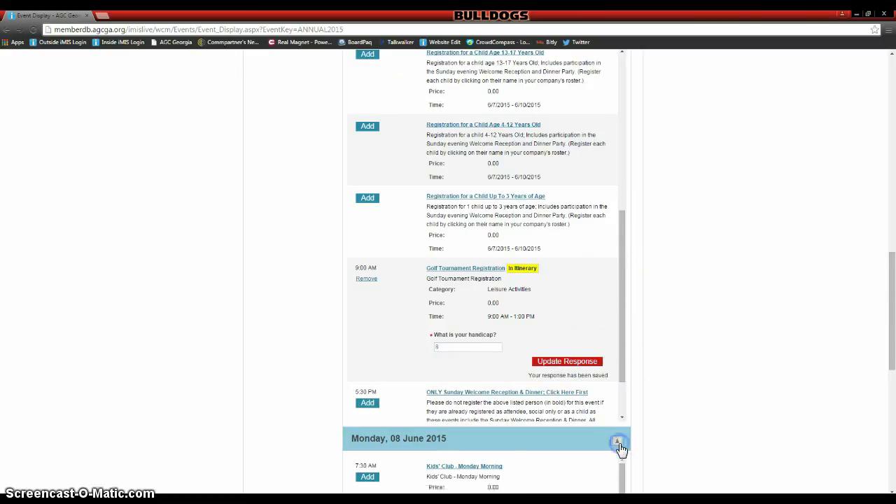
scroll(571, 316, "down", 4)
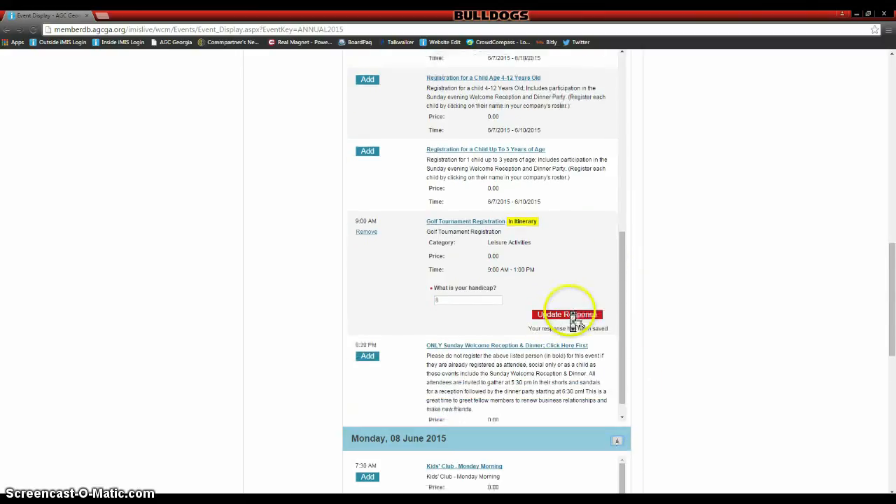
scroll(711, 363, "down", 8)
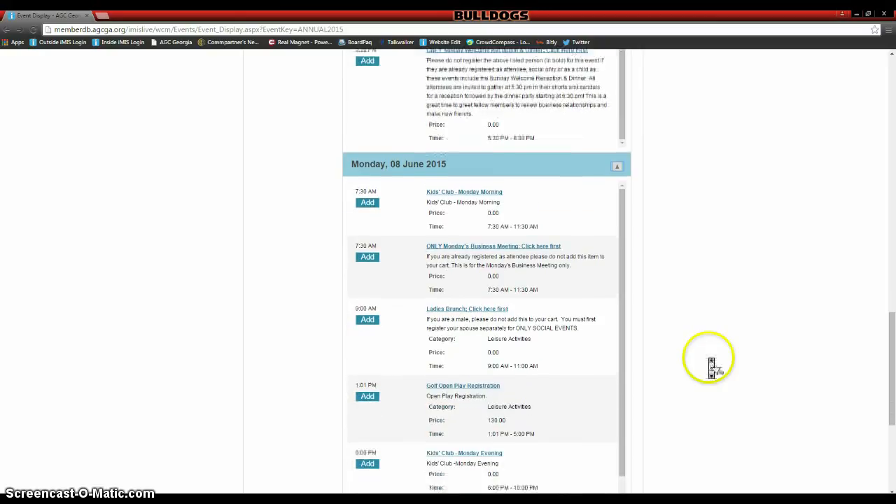
scroll(498, 340, "down", 3)
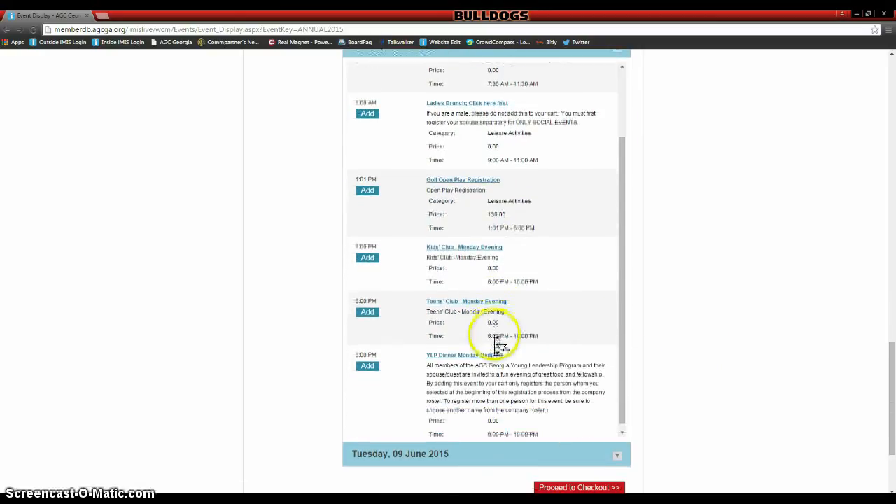
left_click(377, 354)
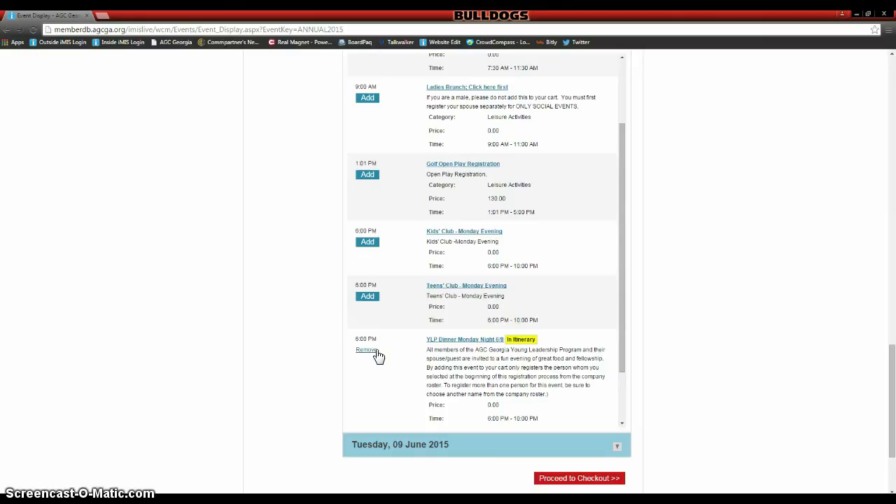
scroll(557, 341, "down", 3)
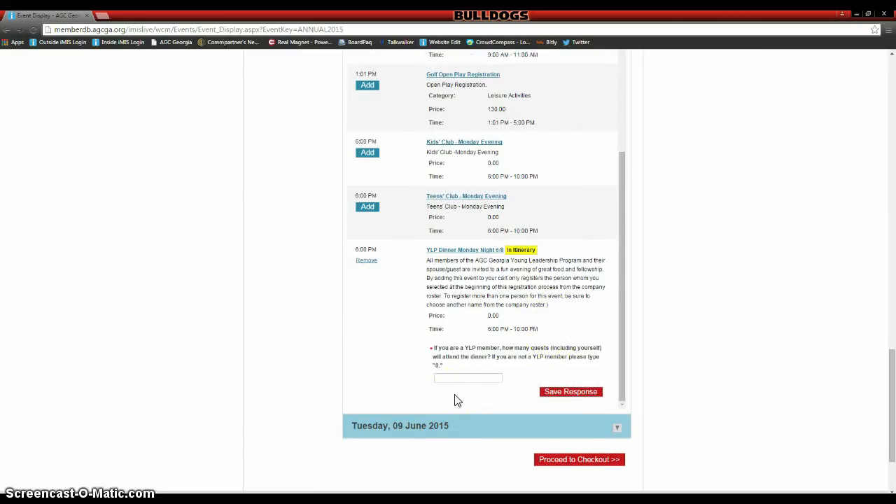
left_click(473, 378)
left_click(554, 396)
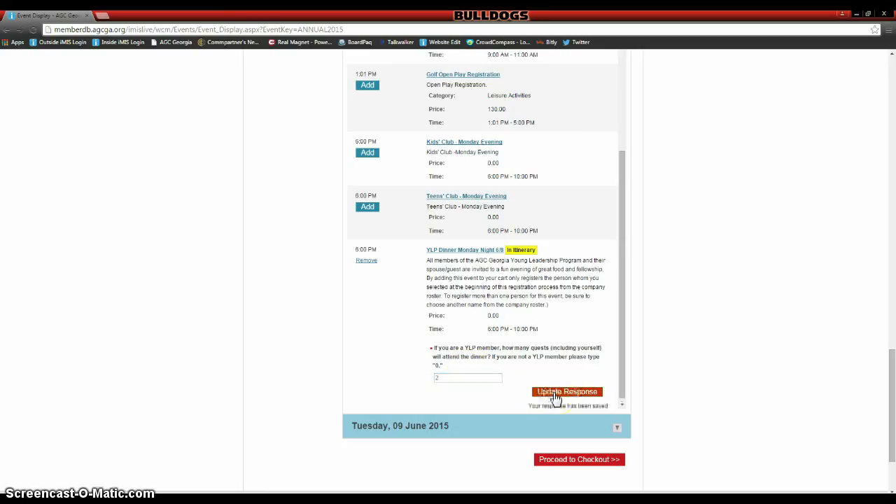
scroll(749, 364, "down", 2)
scroll(751, 365, "up", 15)
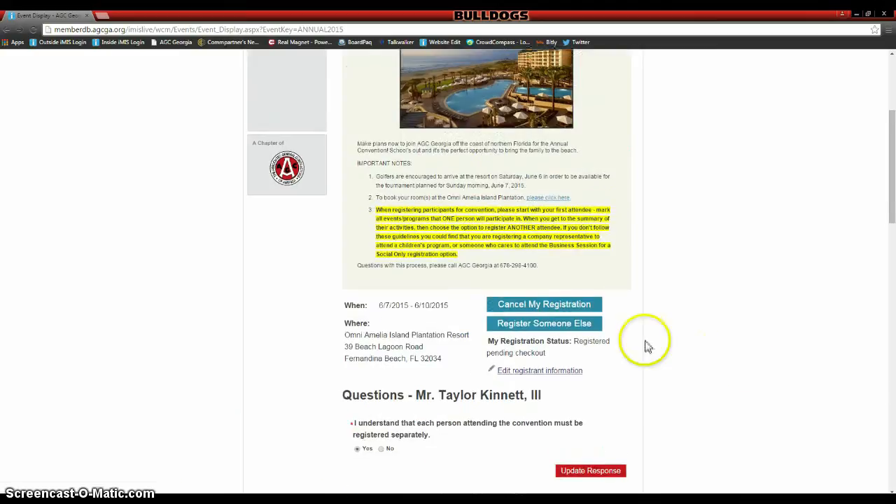
- Start registering someone else and search the existing contacts by the contact's name
left_click(583, 325)
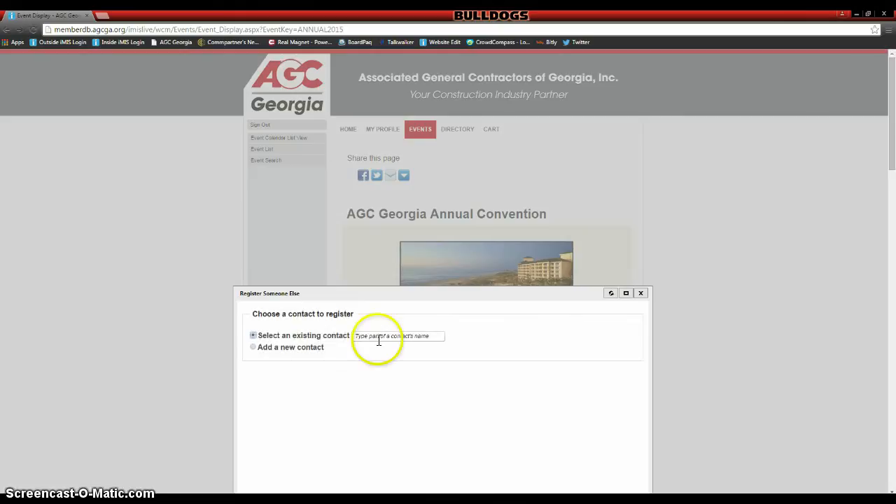
left_click(378, 339)
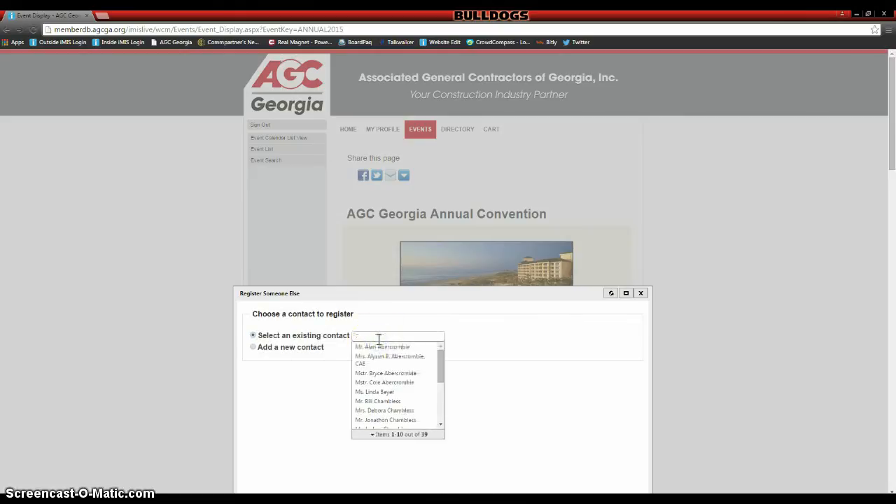
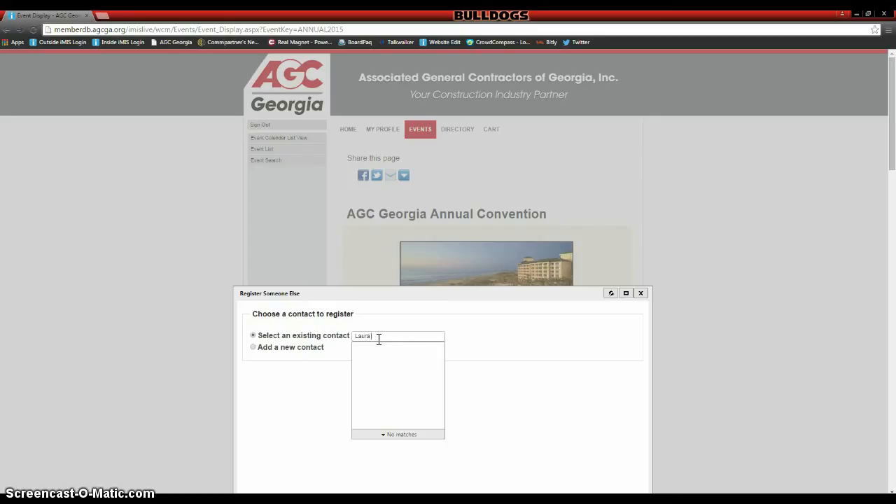
key("Return")
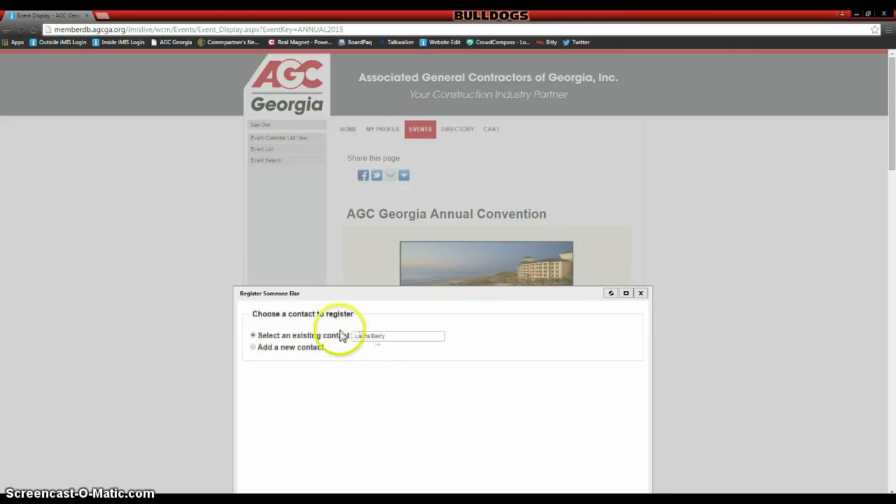
- Correct the contact search, pick the intended contact from the list, and save them as registrant
left_click(390, 336)
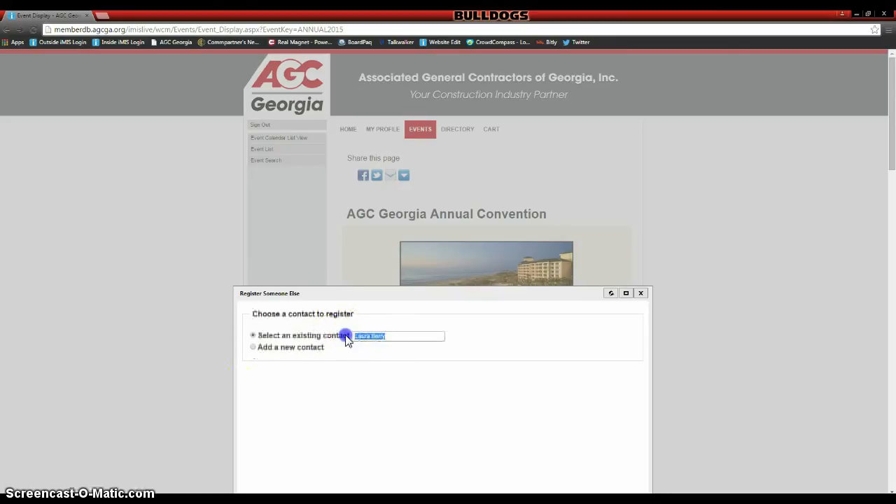
type("l")
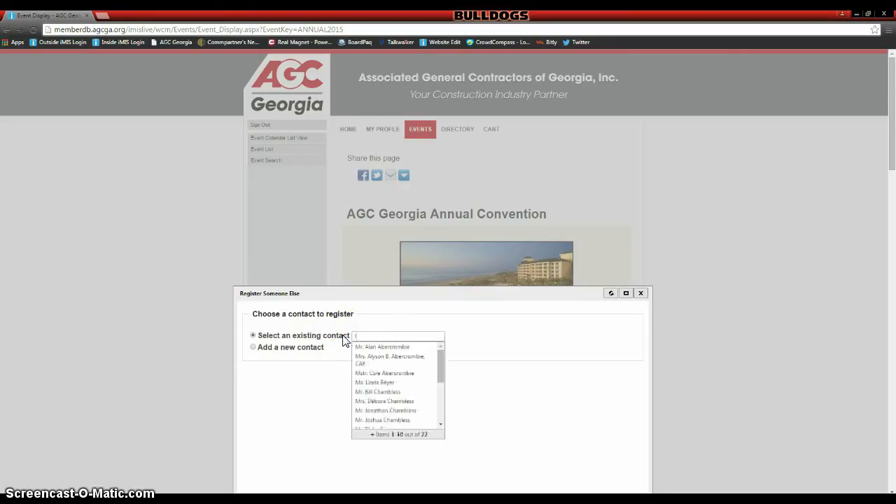
key("BackSpace")
type("Ms")
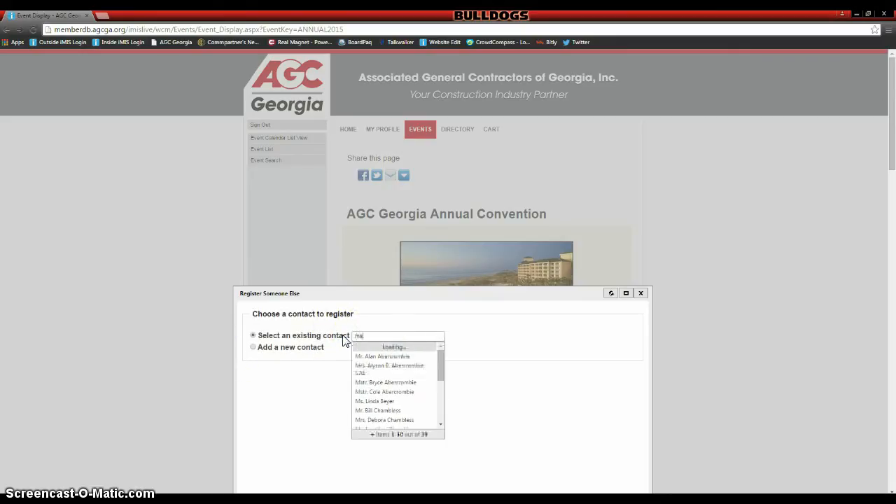
type(". Li")
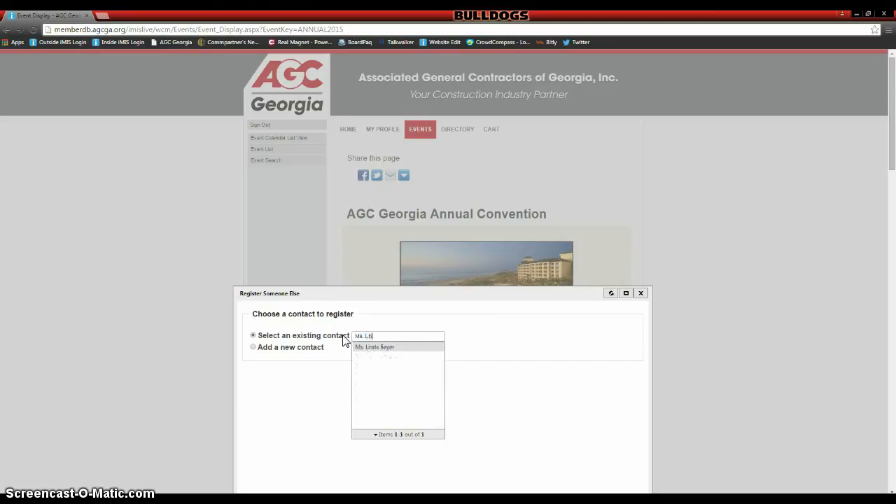
key("BackSpace")
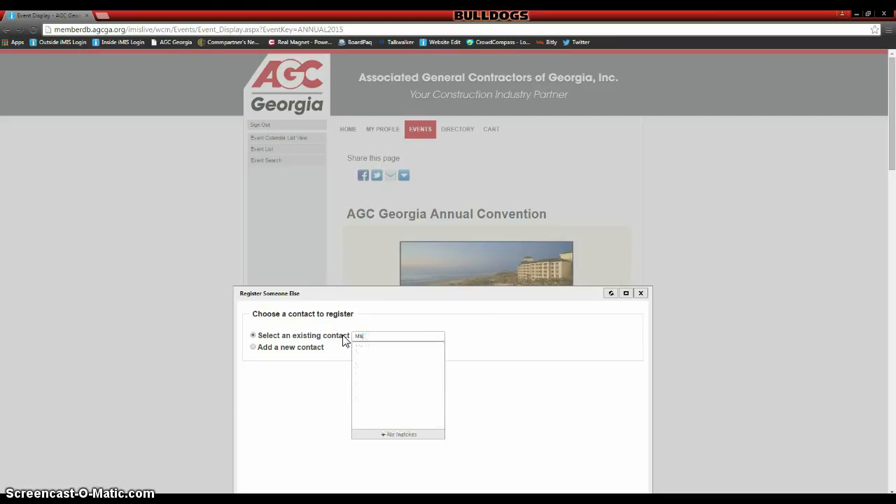
key("BackSpace")
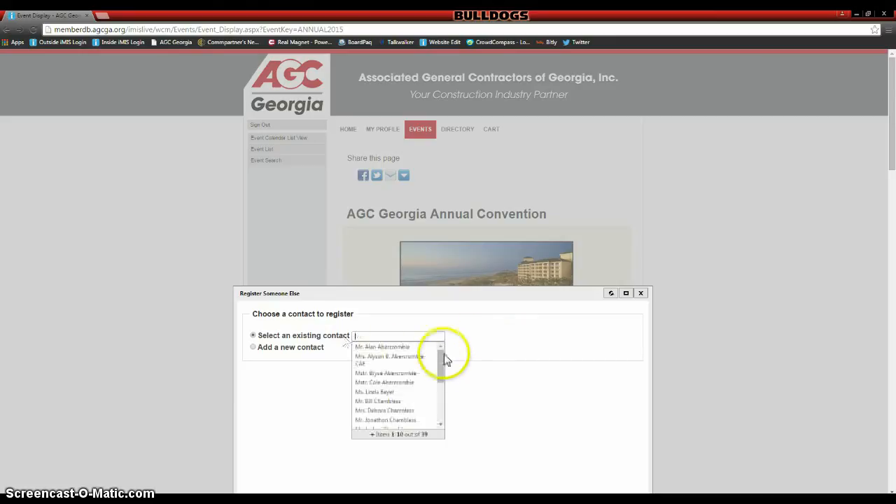
left_click_drag(442, 363, 440, 404)
left_click(406, 397)
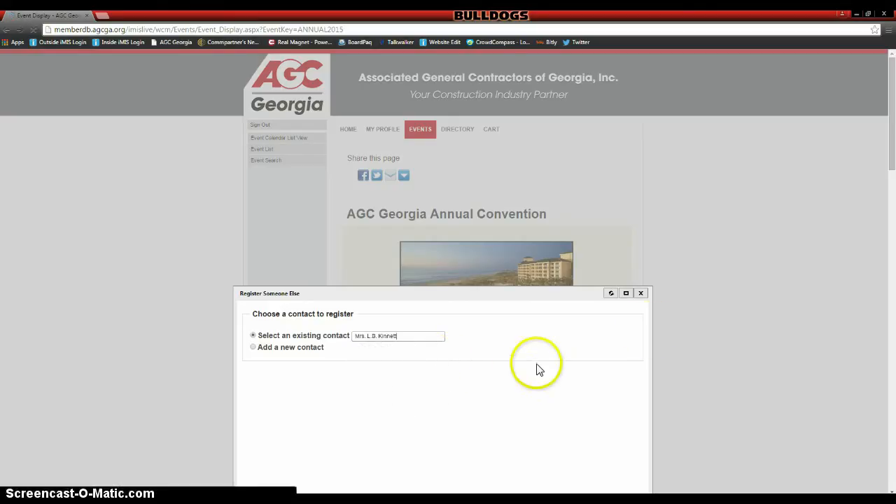
scroll(649, 334, "down", 3)
scroll(650, 334, "down", 1)
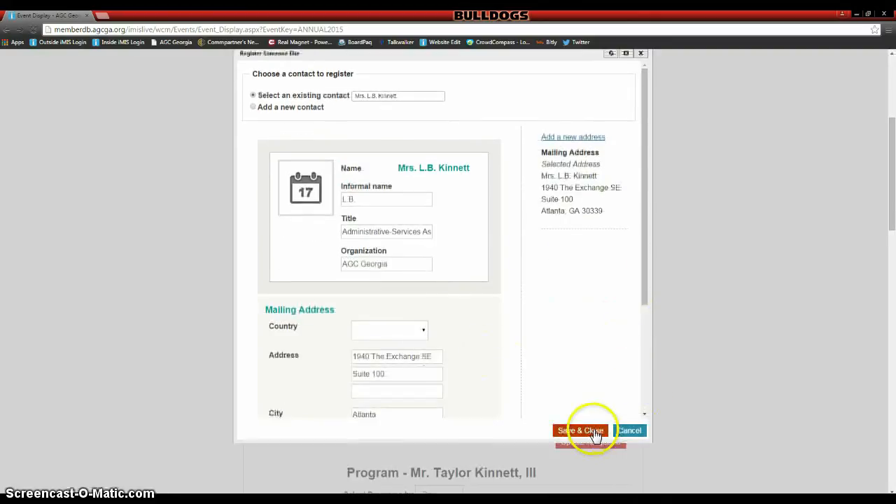
left_click(594, 432)
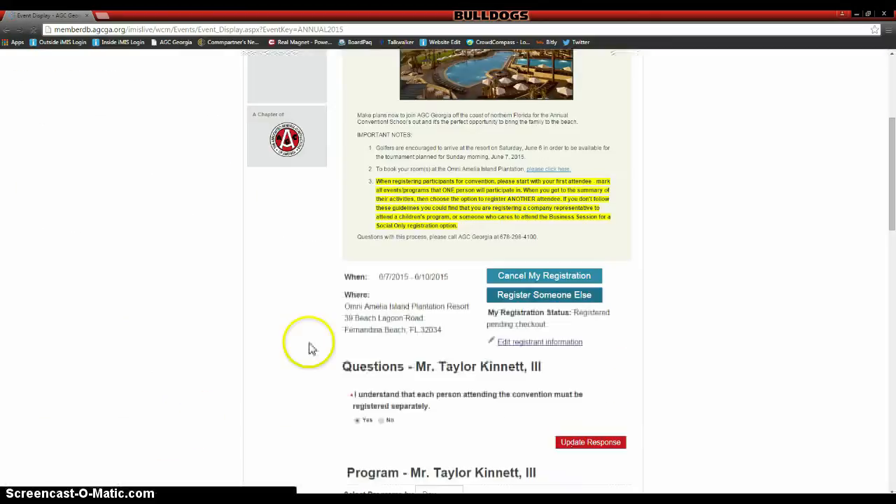
- Save a Yes answer to the separate-registration question for the second registrant
scroll(756, 296, "down", 3)
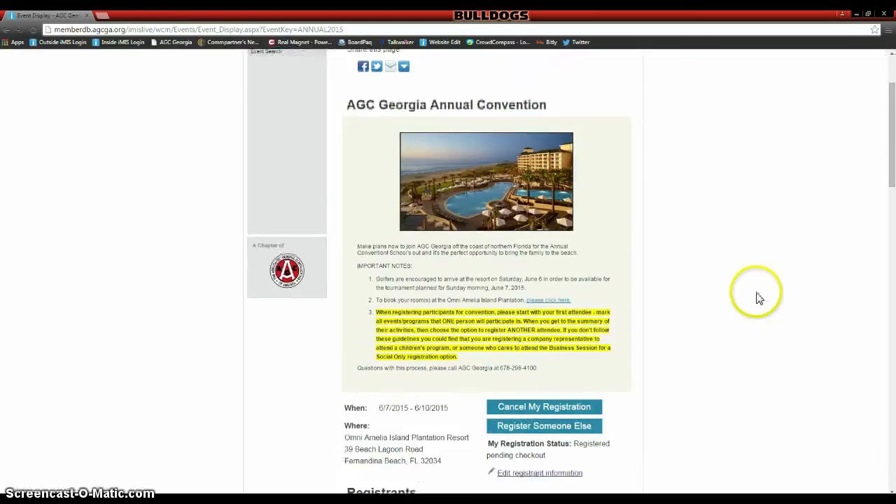
scroll(756, 296, "down", 3)
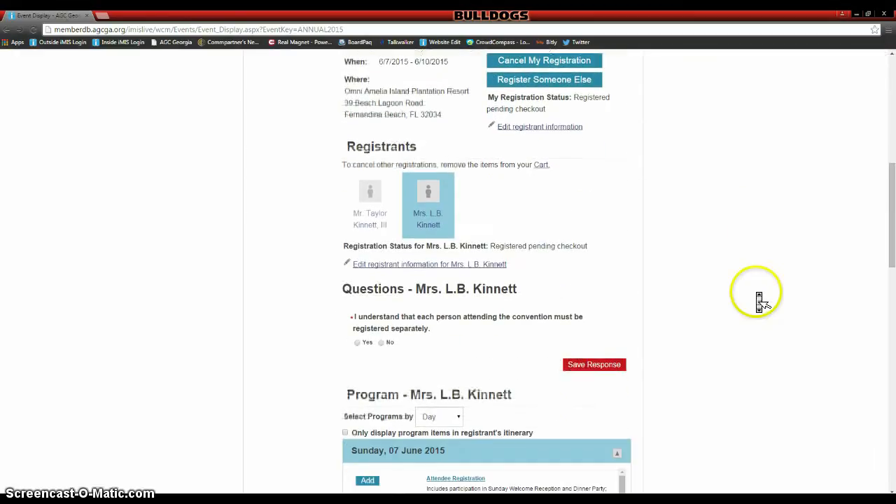
left_click(357, 344)
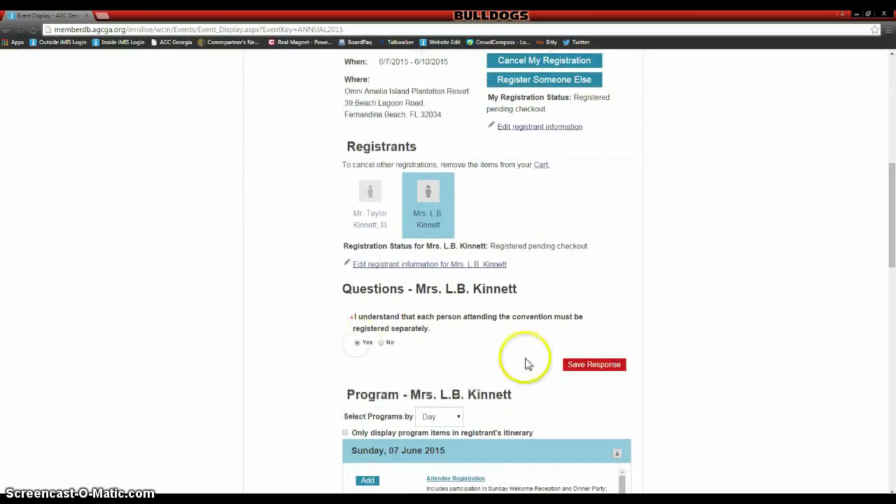
left_click(621, 370)
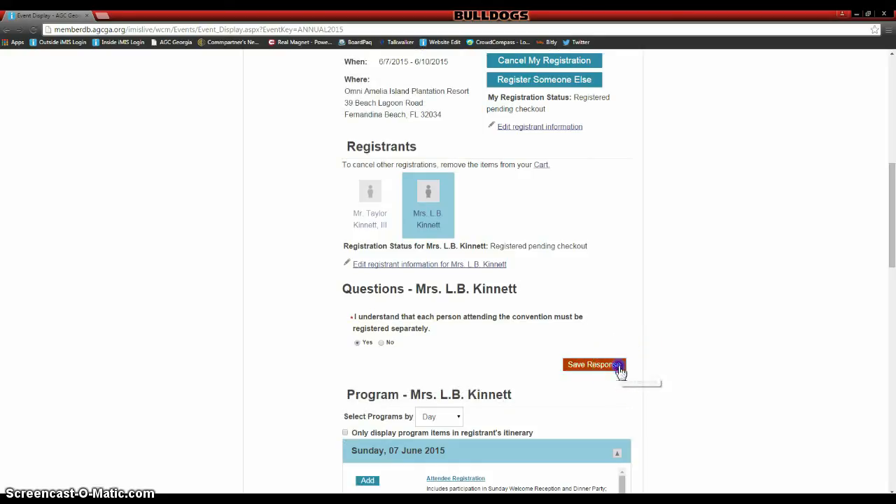
scroll(766, 267, "down", 4)
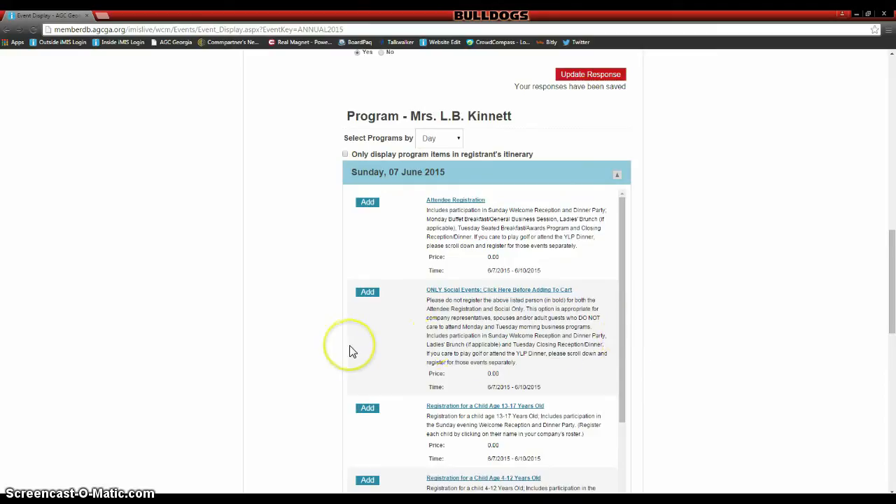
- Add the ONLY Social Events item with dietary 'n/a' and 'yes' to both cancellation terms saved
left_click(368, 294)
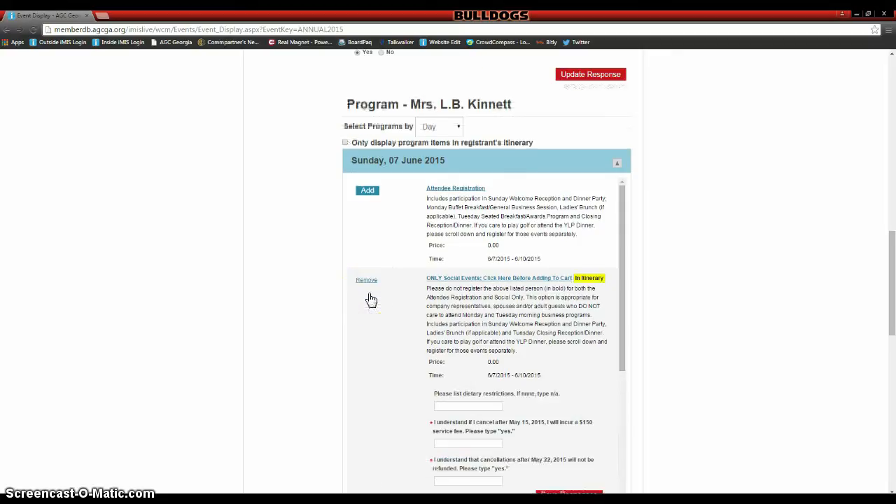
scroll(516, 328, "down", 1)
left_click(467, 349)
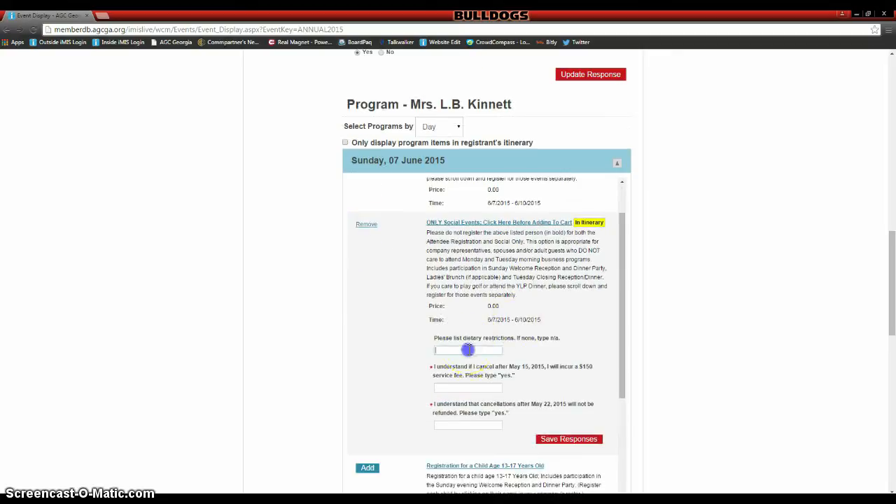
left_click(459, 389)
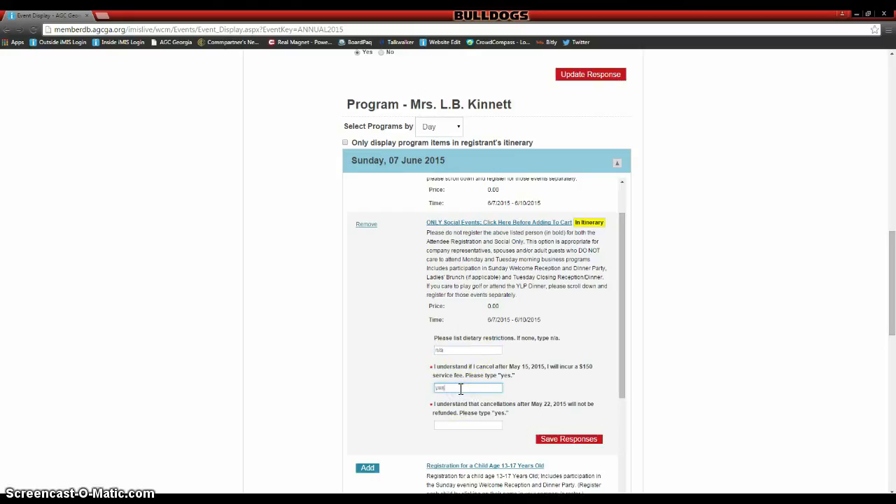
left_click(460, 424)
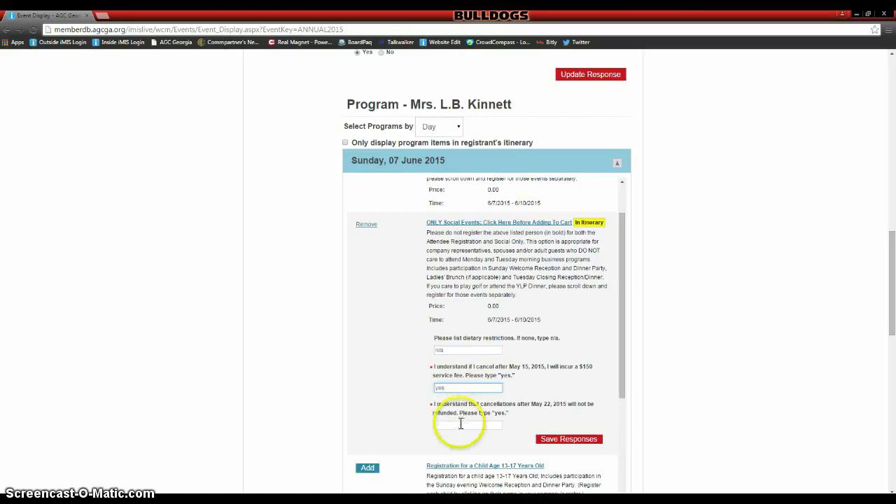
left_click(550, 443)
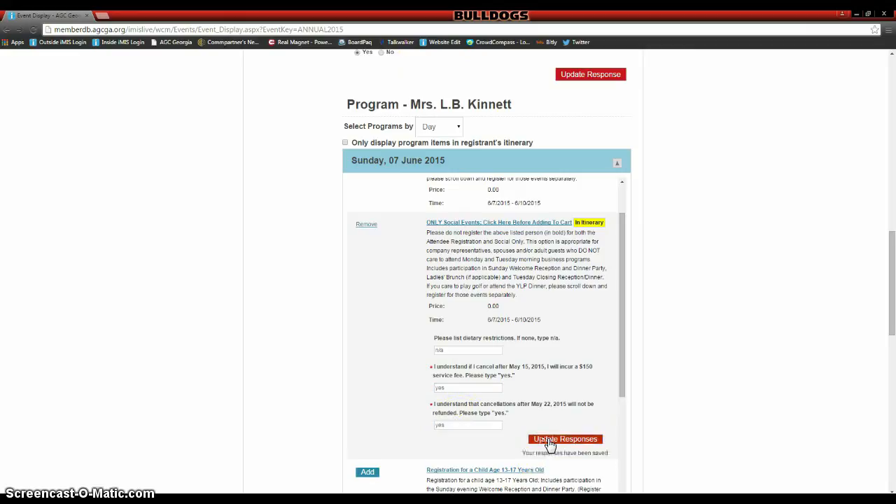
scroll(700, 371, "down", 4)
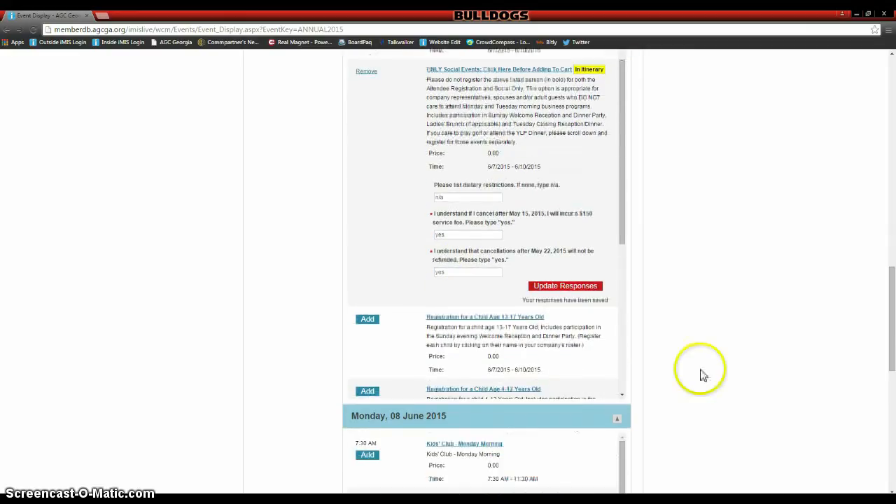
scroll(700, 371, "down", 1)
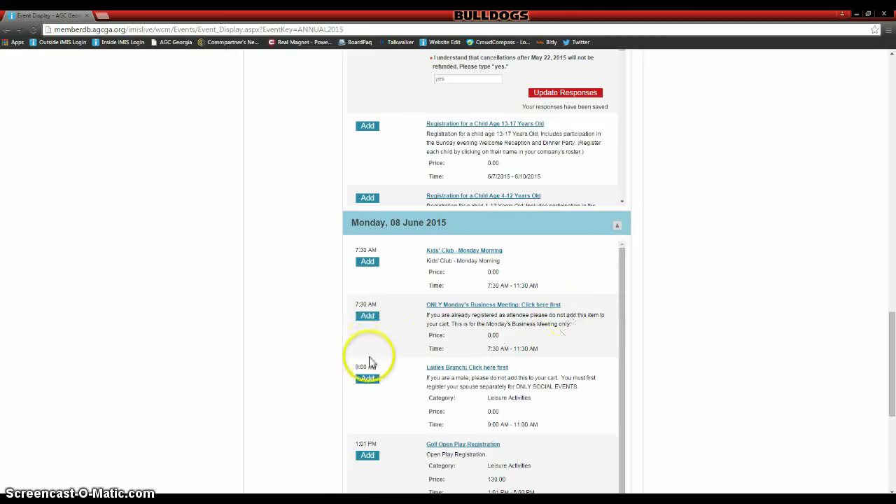
- Add the Monday Ladies Brunch with 'n/a' dietary restrictions saved for the second registrant
left_click(369, 382)
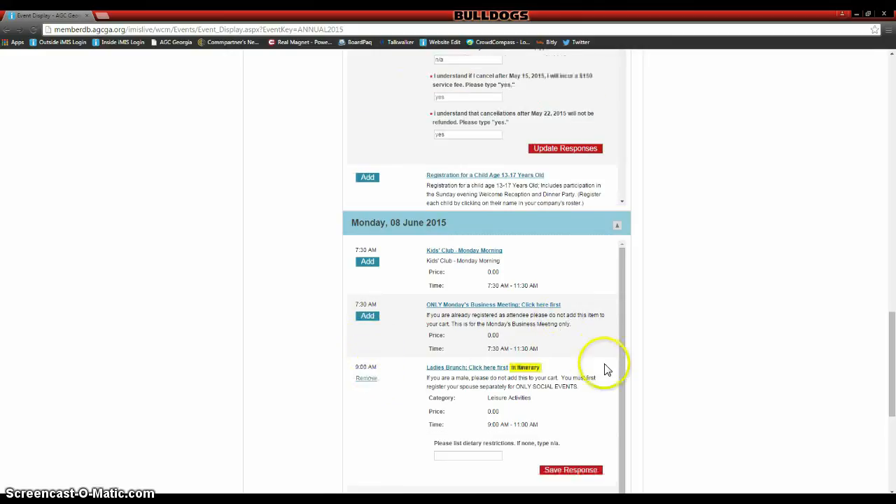
scroll(608, 374, "down", 1)
left_click(493, 376)
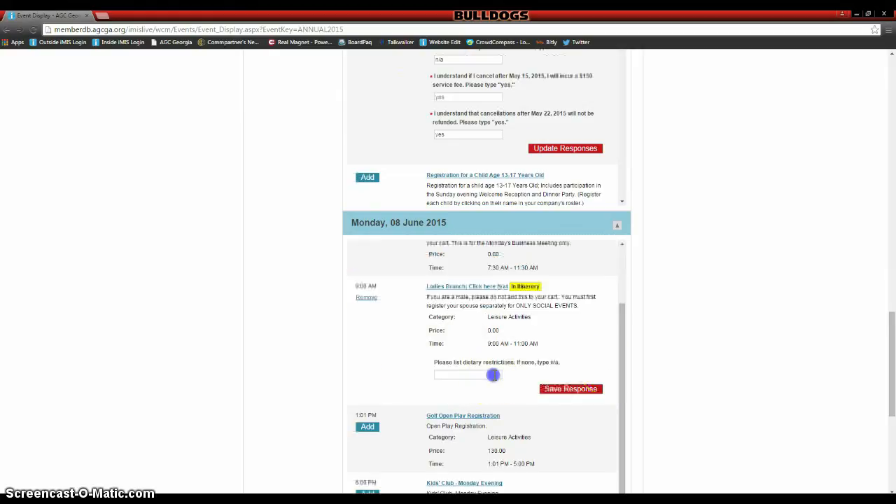
type("n/a")
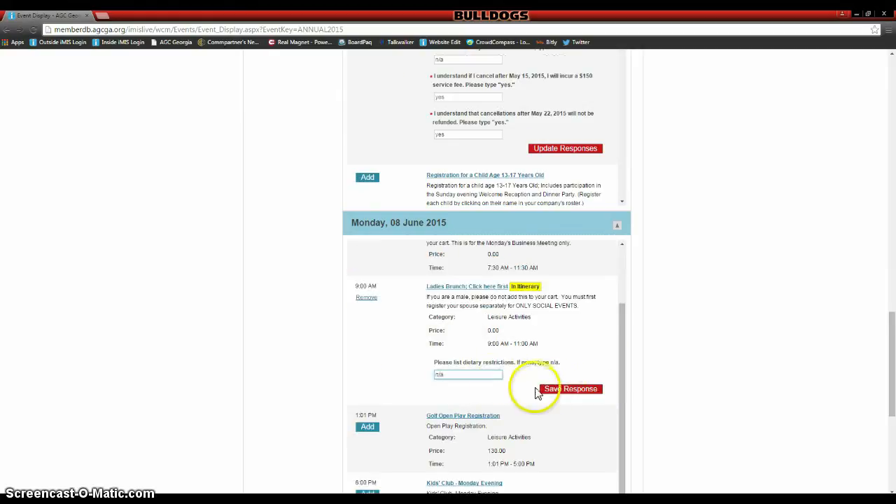
left_click(555, 393)
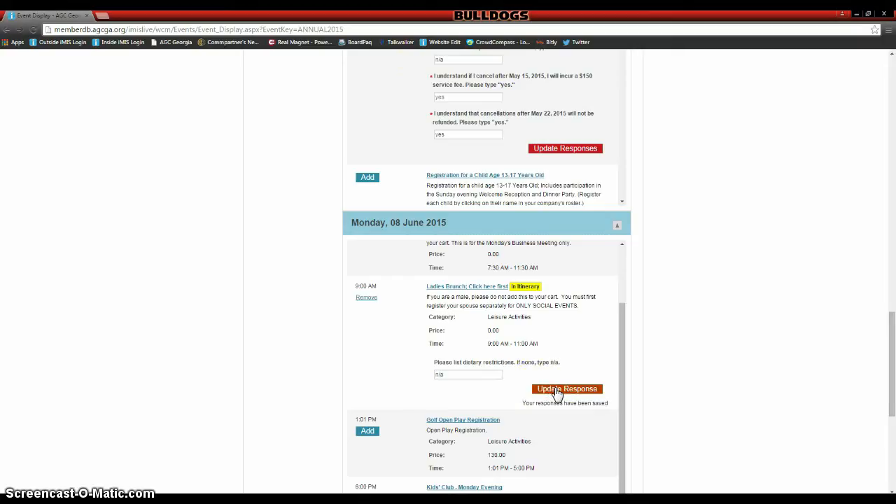
scroll(711, 312, "down", 3)
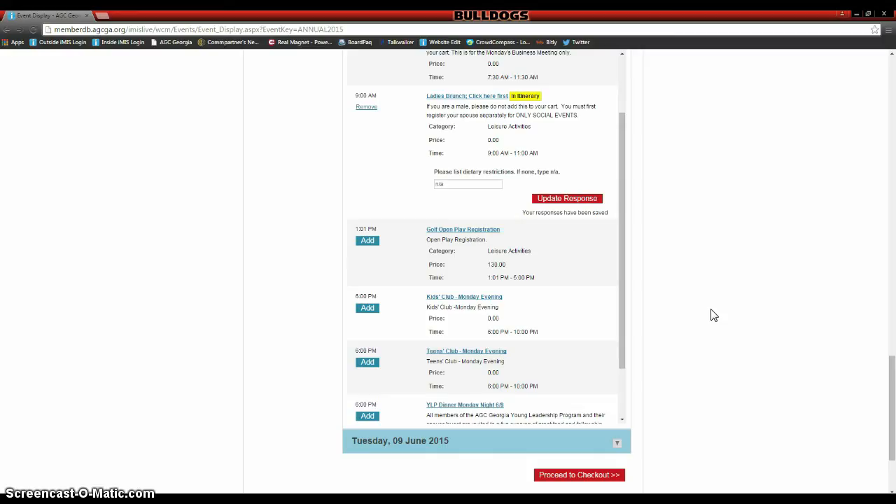
scroll(715, 319, "up", 10)
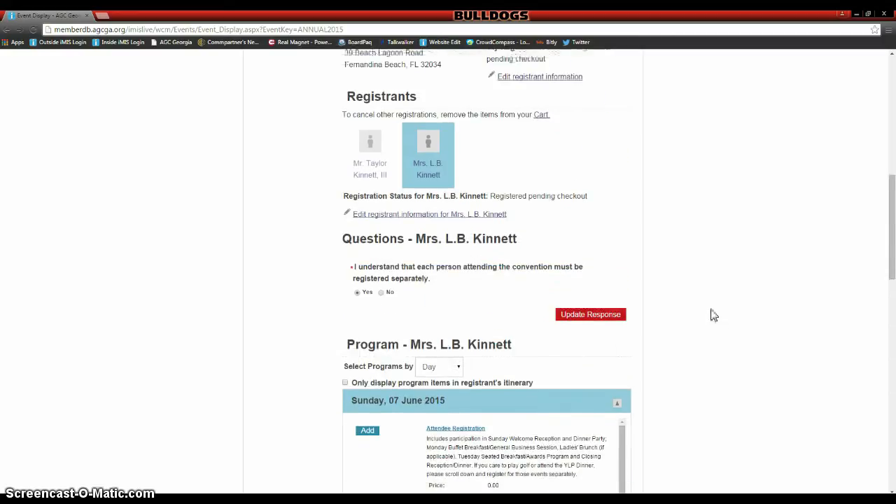
scroll(713, 315, "up", 3)
- Register a child contact, picked from the existing-contact search, as the third convention registrant
left_click(558, 146)
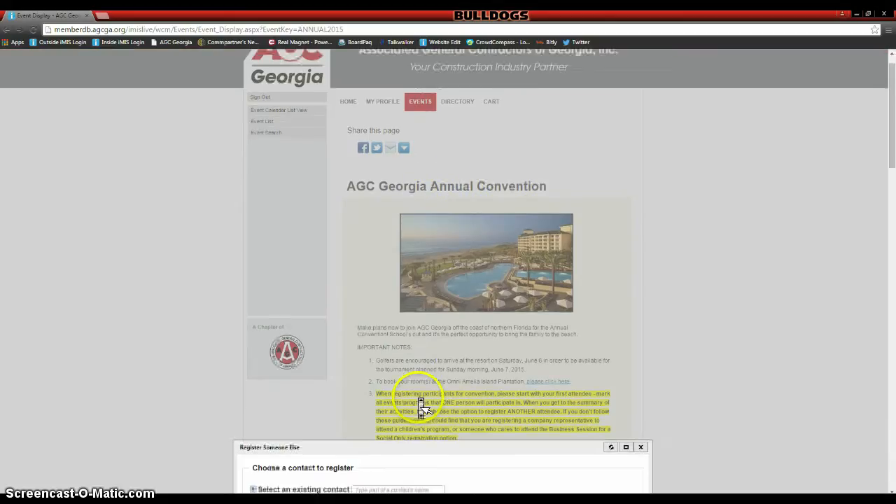
left_click(412, 365)
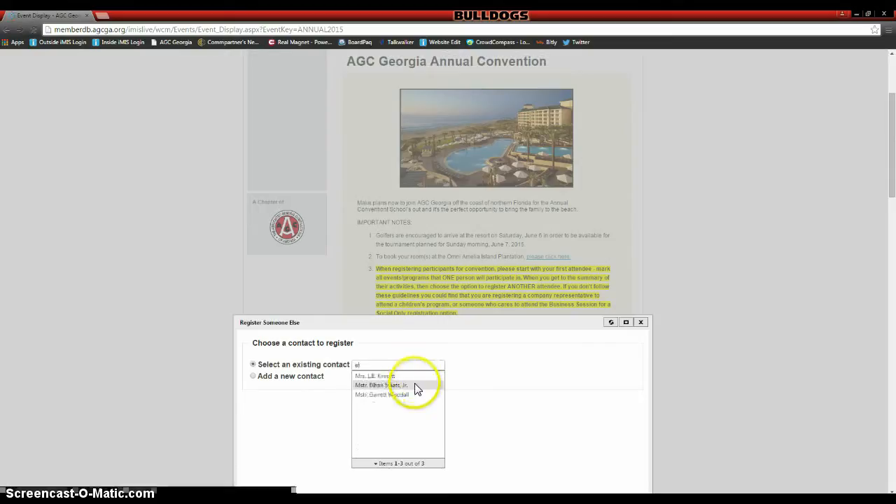
left_click(416, 385)
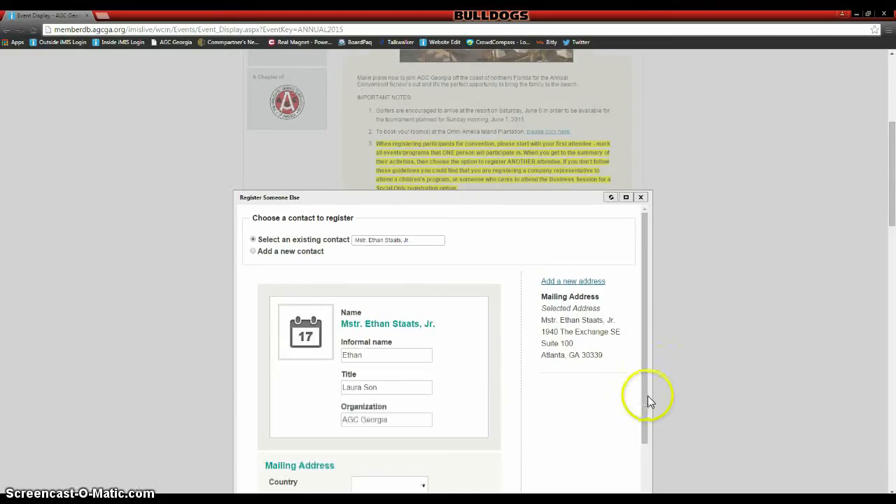
left_click(595, 435)
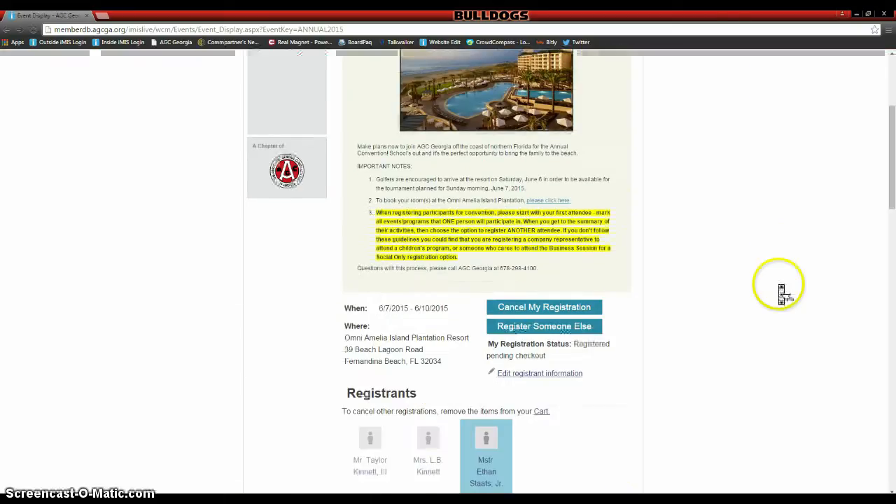
- Add Registration for a Child Age 13-17 with cashew allergy, age 13 and male saved
scroll(783, 294, "down", 6)
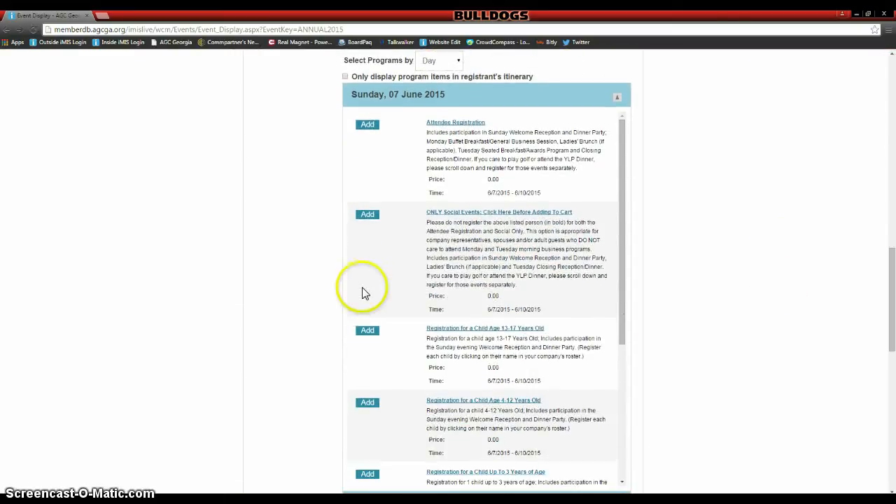
left_click(367, 332)
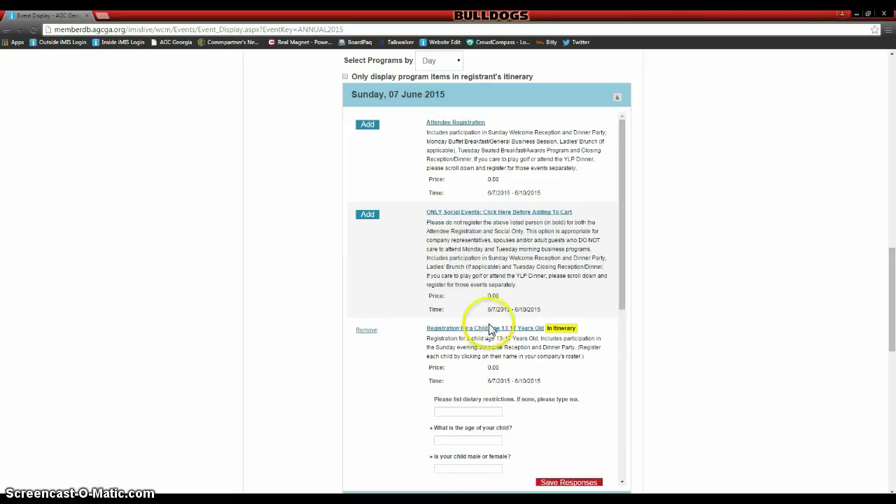
scroll(481, 320, "down", 1)
left_click(480, 345)
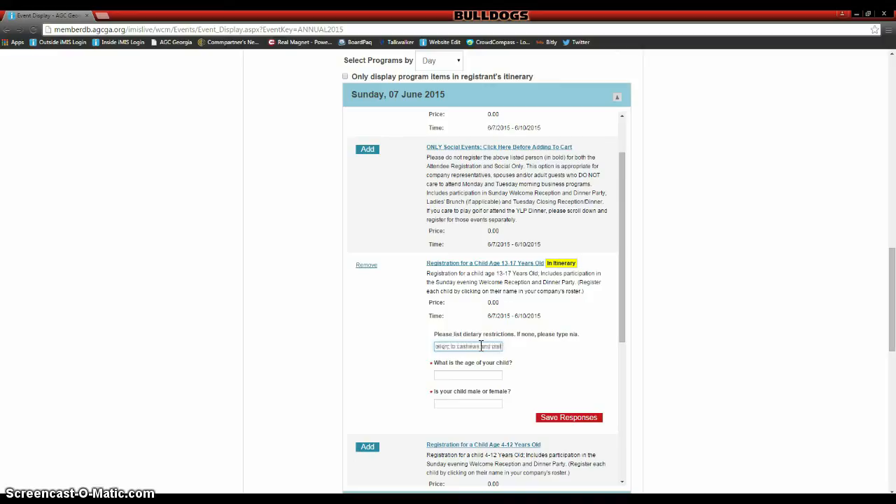
left_click(471, 374)
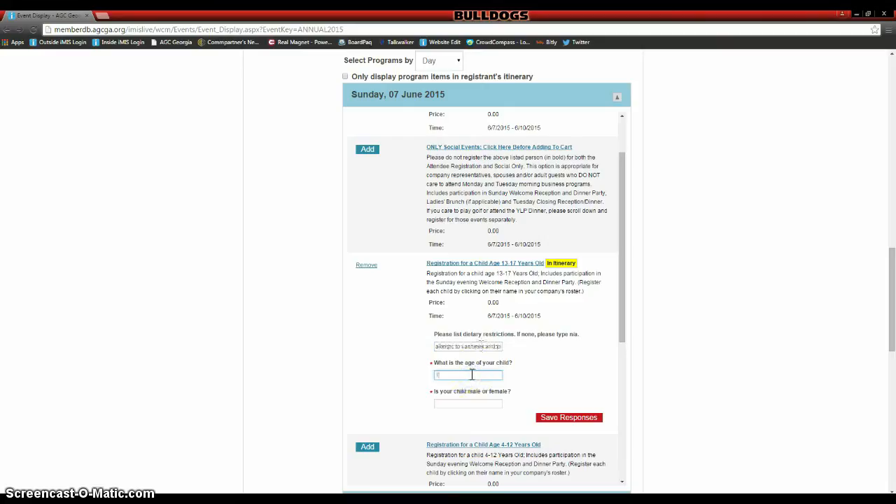
type("13")
left_click(474, 403)
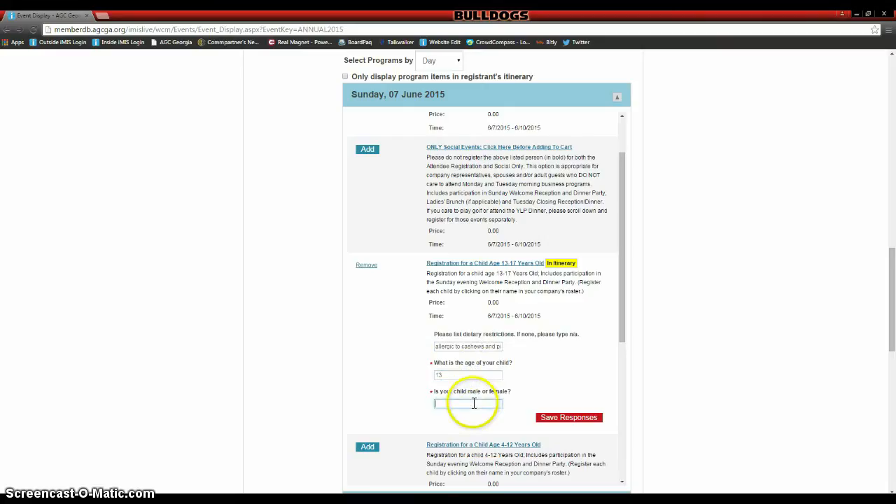
type("male")
left_click(550, 418)
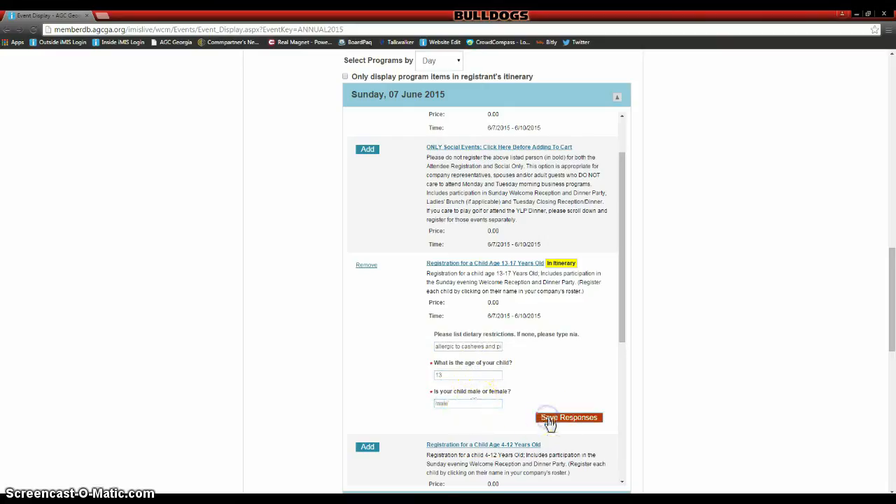
scroll(732, 371, "down", 3)
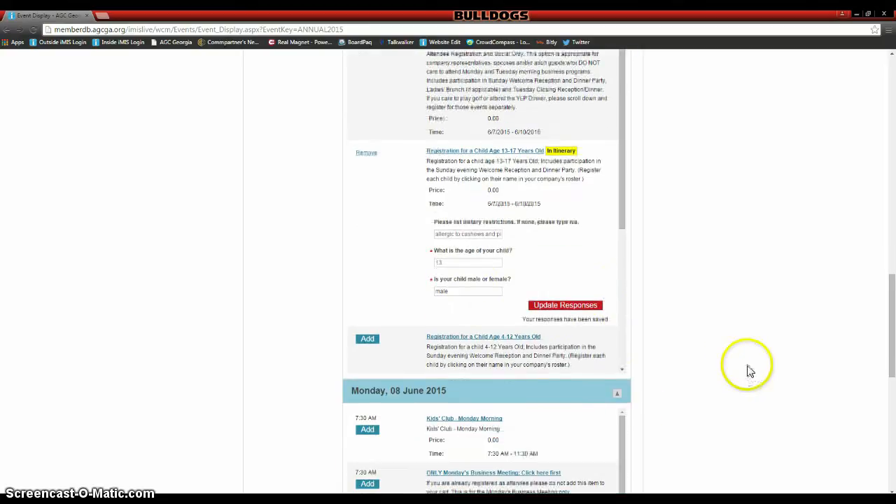
scroll(750, 373, "down", 3)
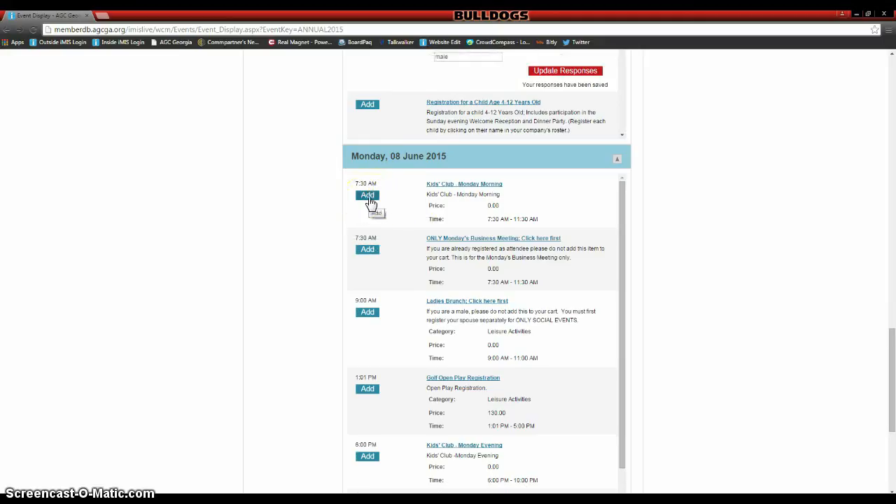
- Add Kids' Club - Monday Morning to the itinerary and save 'yes' as its answer
left_click(368, 196)
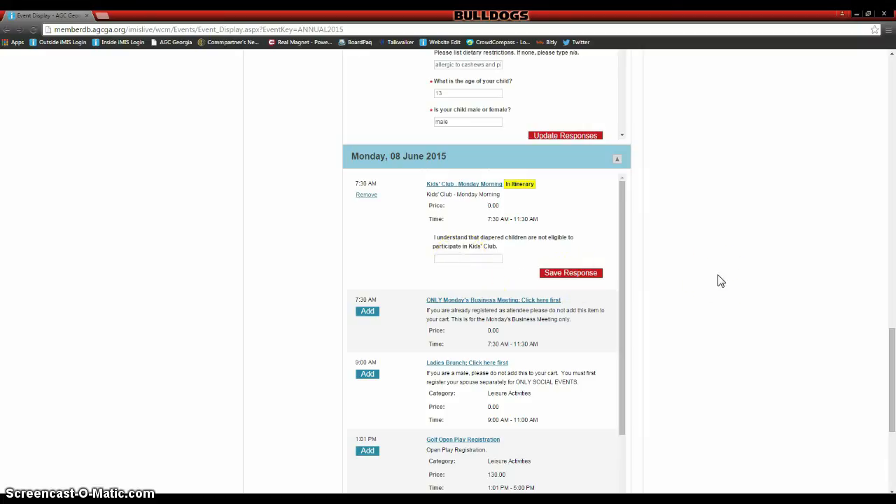
left_click(441, 259)
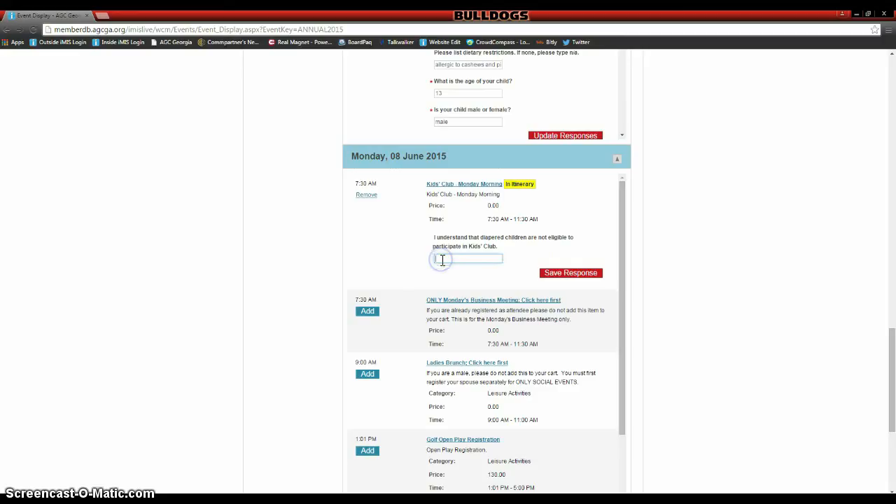
type("yes")
left_click(579, 275)
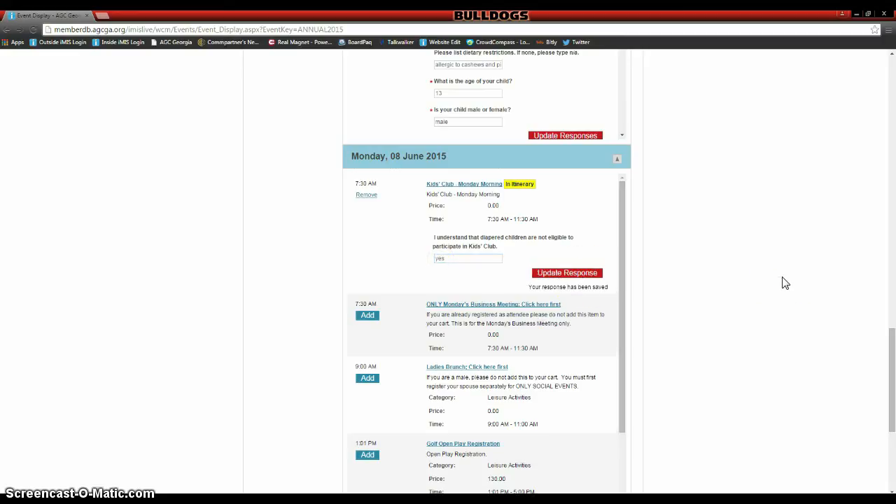
- Answer Yes to the third registrant's separate-registration question and save it
scroll(785, 283, "down", 2)
scroll(785, 283, "up", 12)
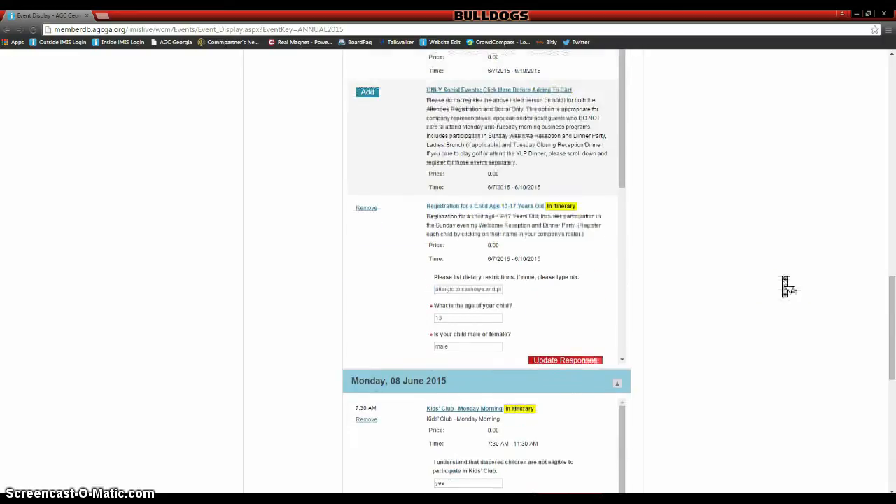
left_click(573, 314)
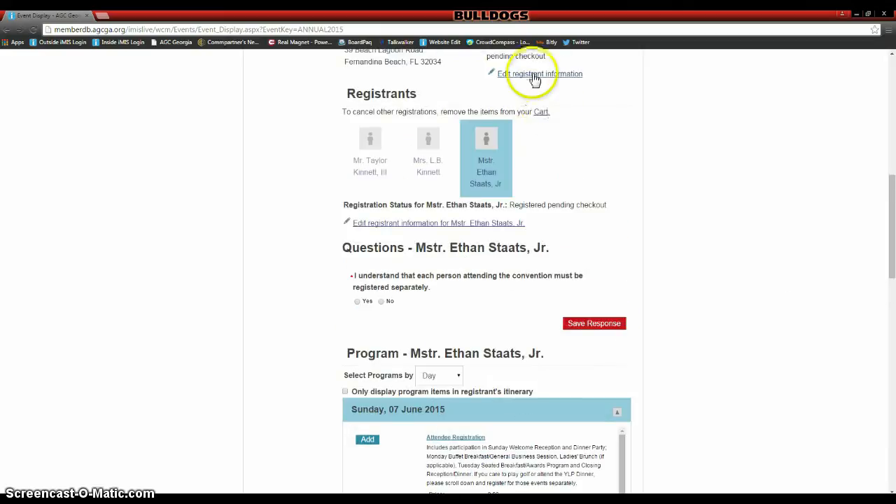
scroll(583, 157, "up", 2)
scroll(583, 153, "up", 1)
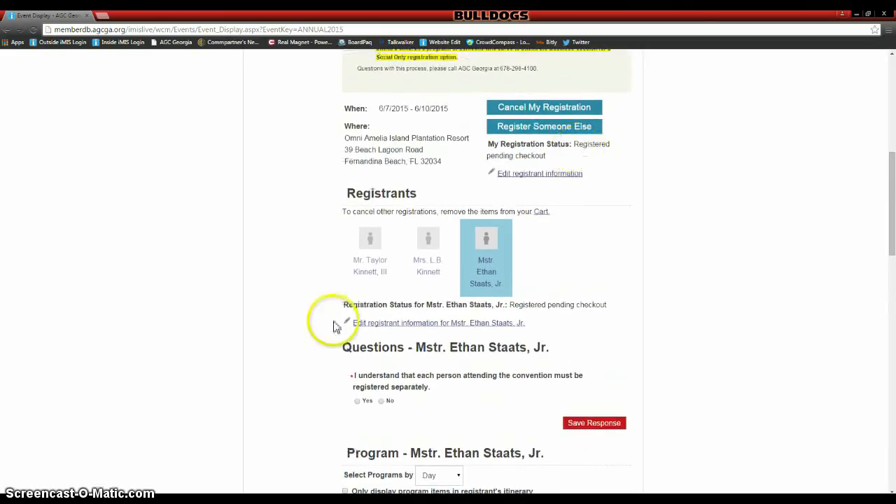
left_click(356, 405)
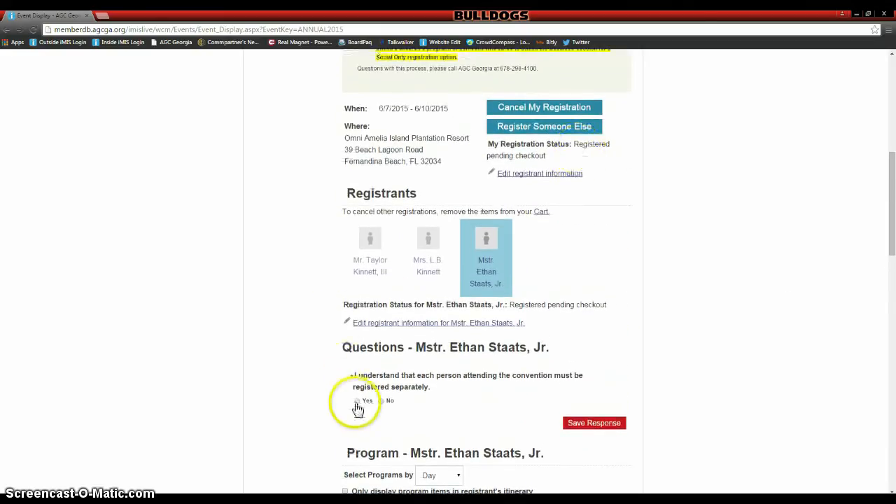
left_click(593, 423)
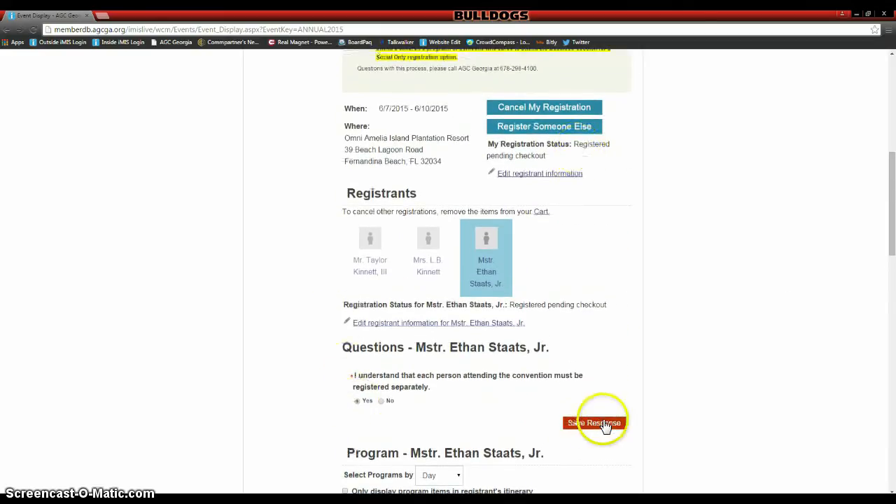
- Search contacts with 'a', pick the matching existing contact, and save them as another convention registrant
left_click(580, 127)
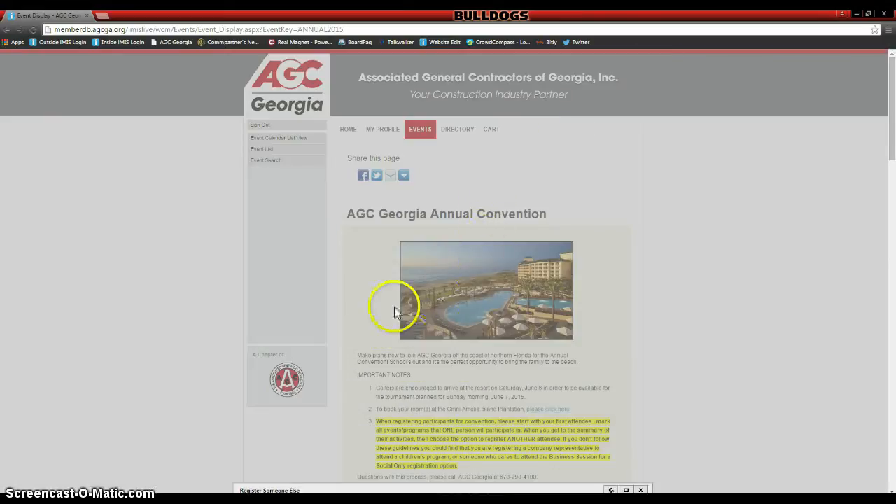
scroll(424, 358, "down", 1)
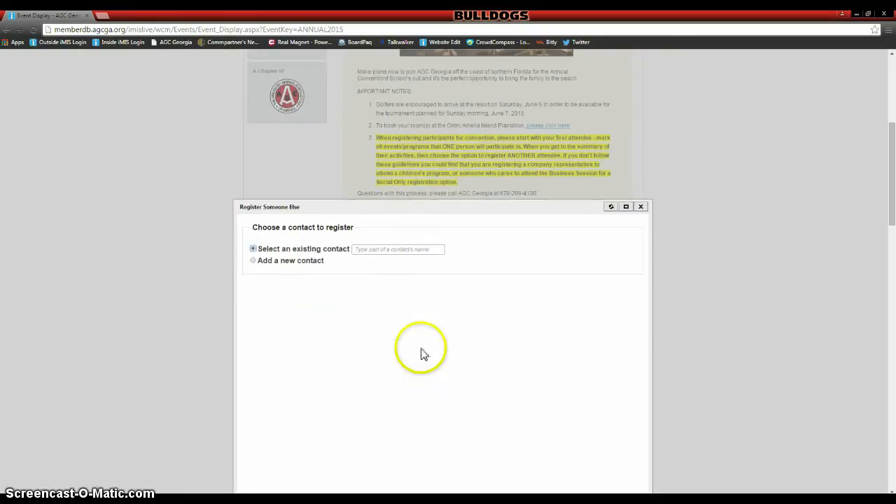
left_click(383, 249)
type("a")
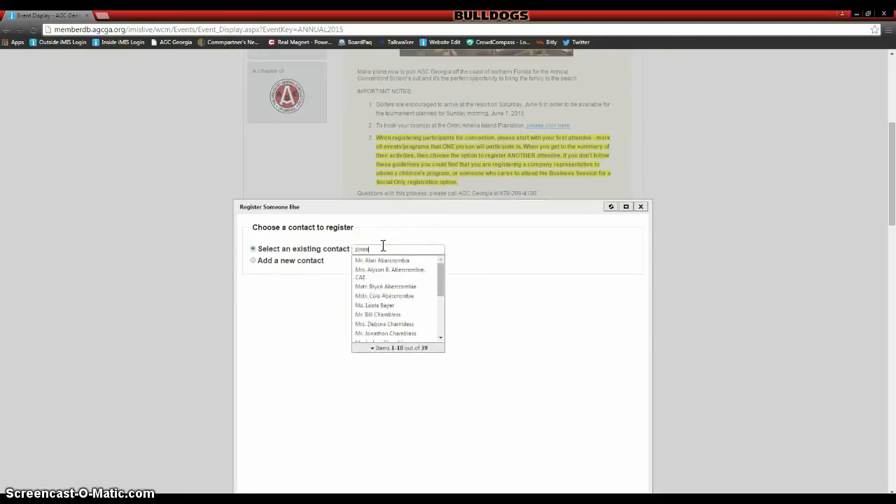
left_click(392, 260)
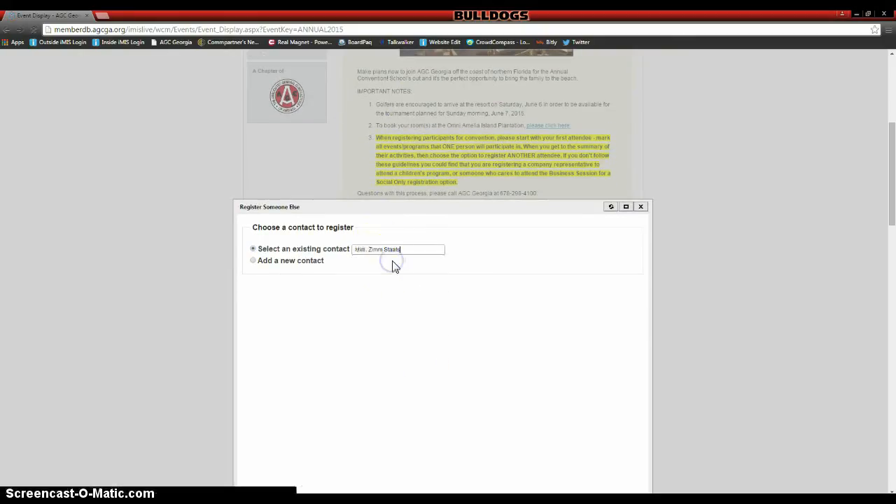
scroll(484, 282, "down", 5)
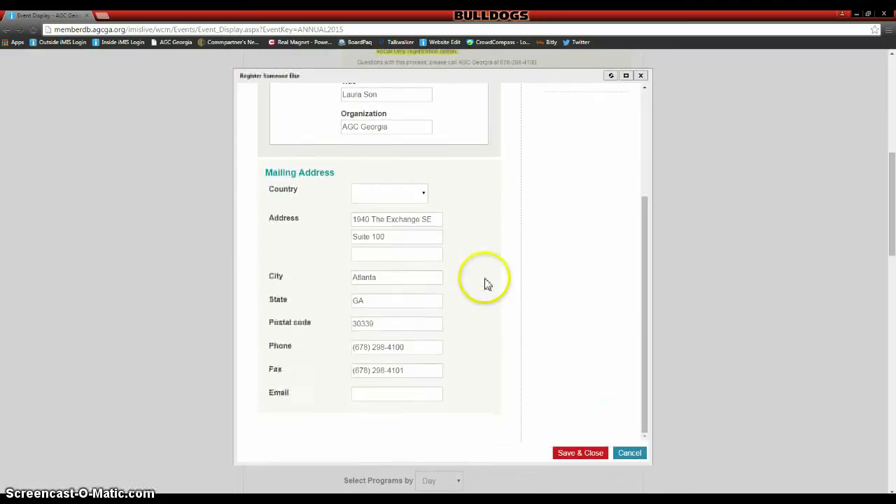
scroll(486, 282, "down", 3)
left_click(592, 238)
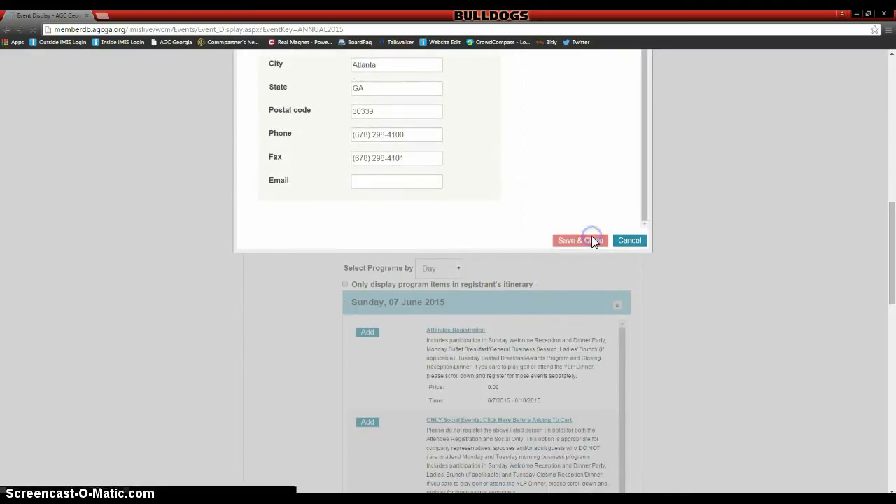
scroll(702, 254, "down", 3)
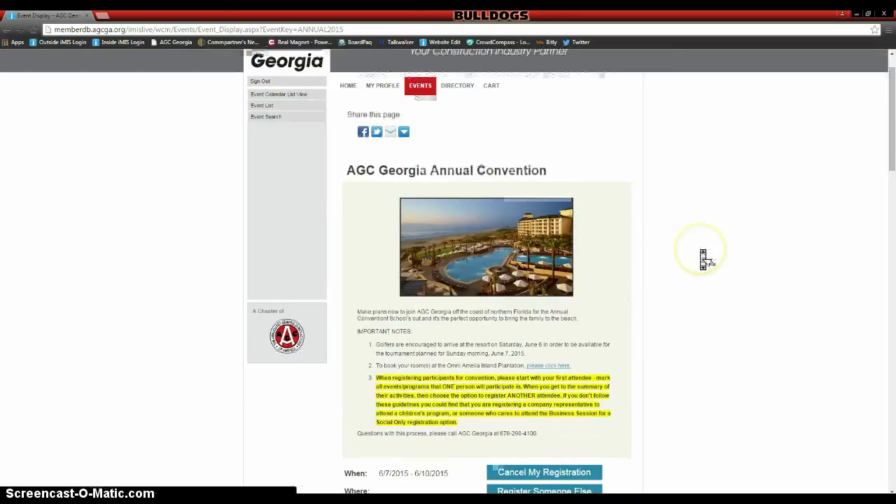
- Add the Child Age 4-12 registration to the new registrant's itinerary
scroll(703, 259, "down", 5)
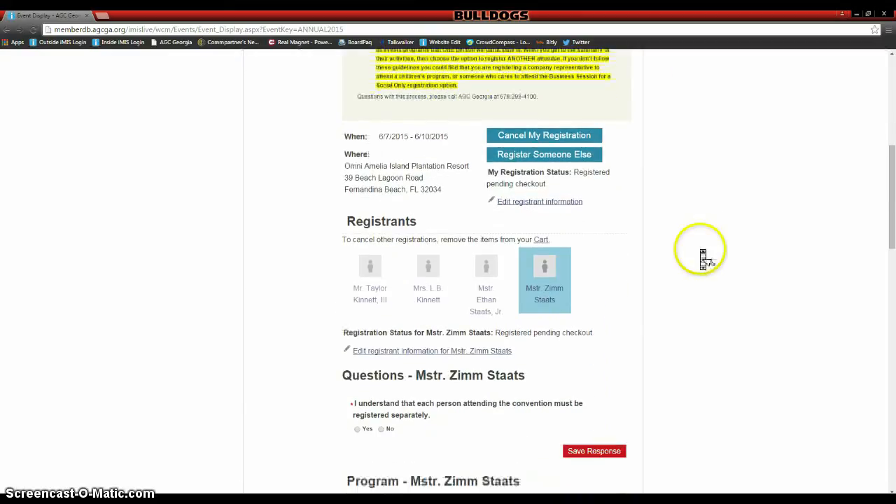
scroll(703, 259, "down", 6)
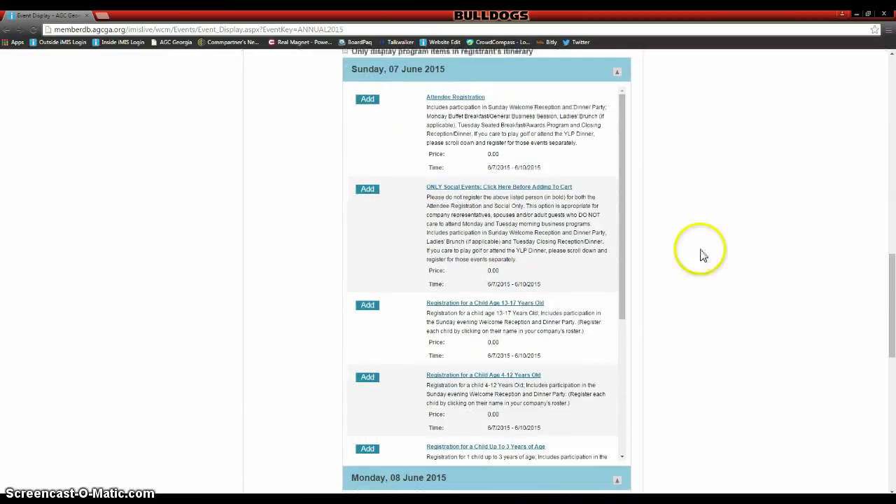
scroll(542, 273, "down", 1)
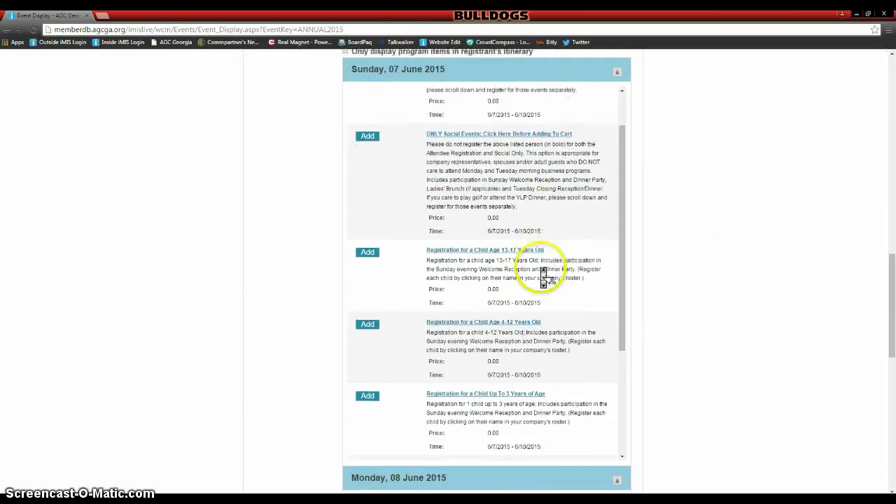
left_click(369, 325)
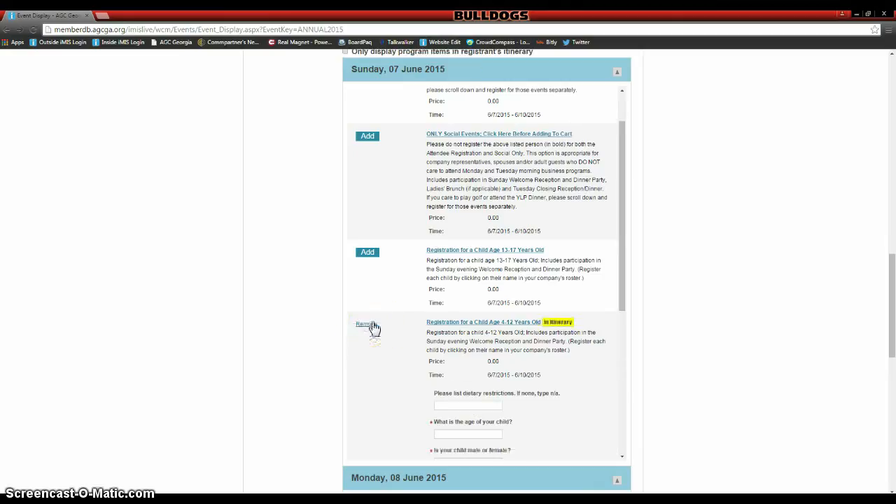
- Add Kids' Club - Monday Morning and save 'yes' as its eligibility answer
scroll(744, 348, "down", 1)
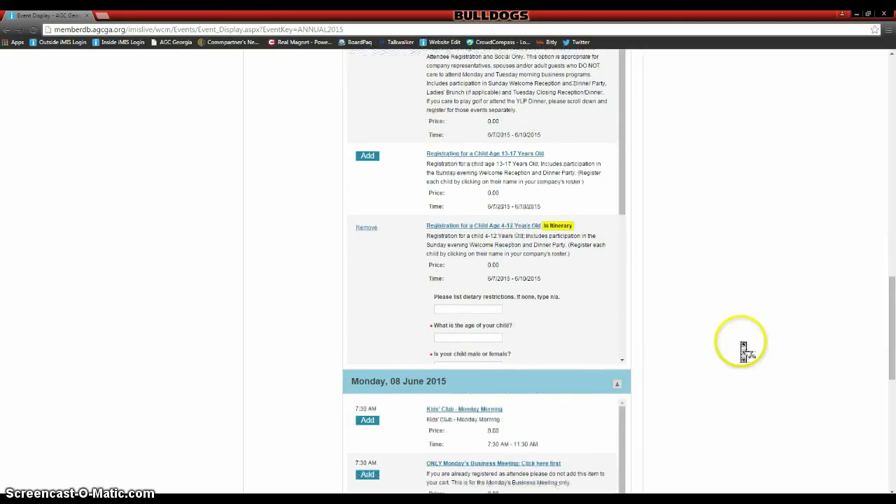
scroll(744, 348, "down", 1)
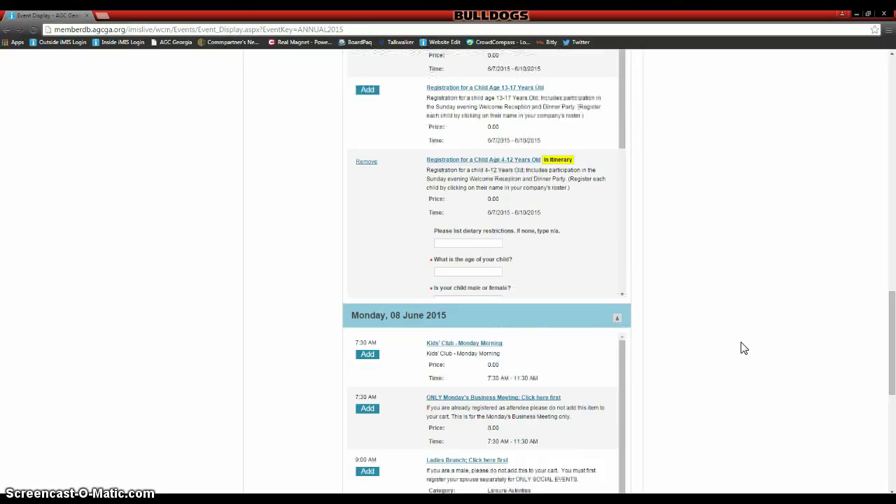
scroll(744, 348, "down", 1)
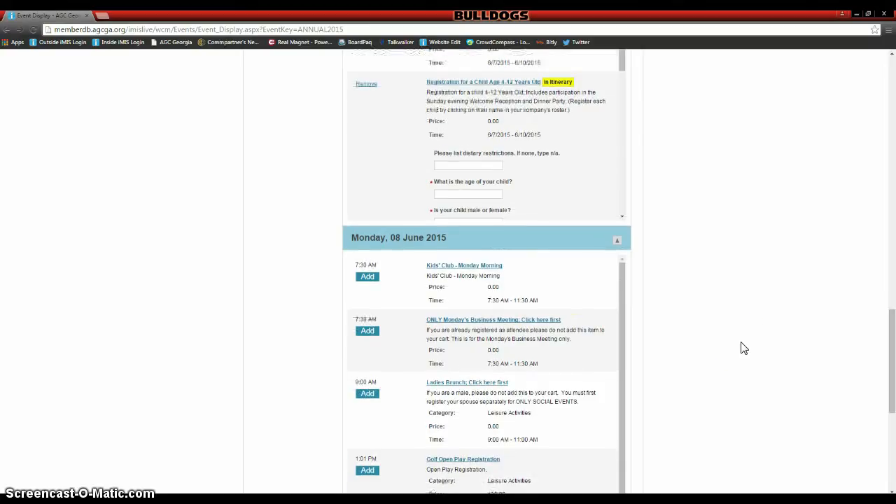
left_click(371, 277)
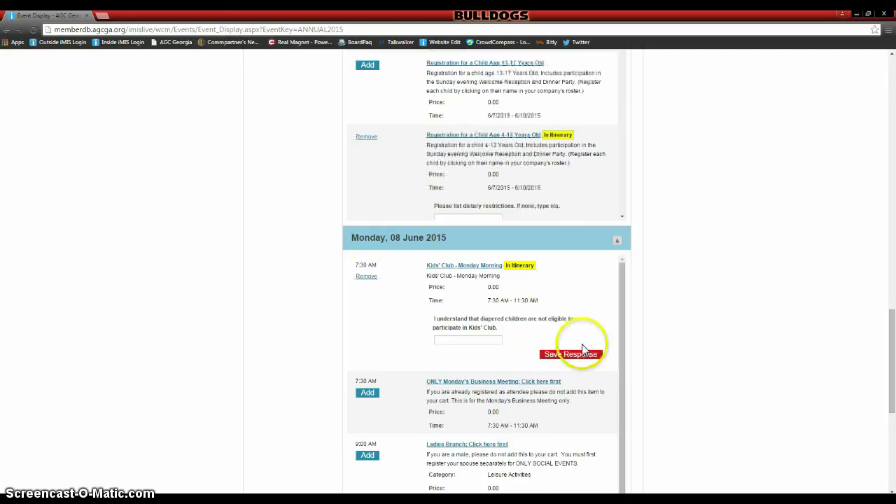
left_click(453, 336)
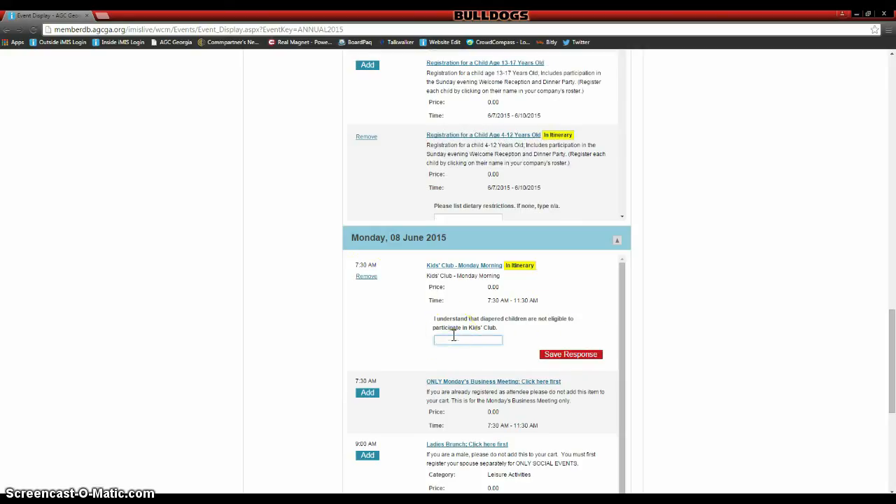
type("yes")
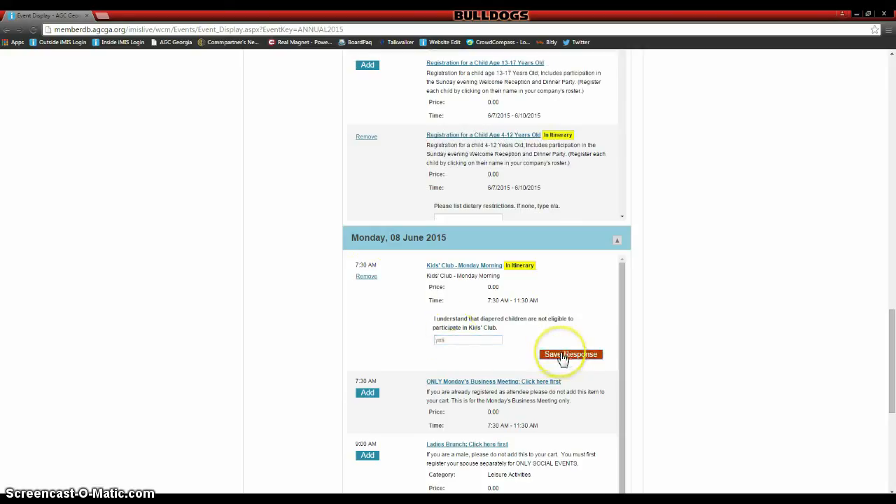
left_click(564, 355)
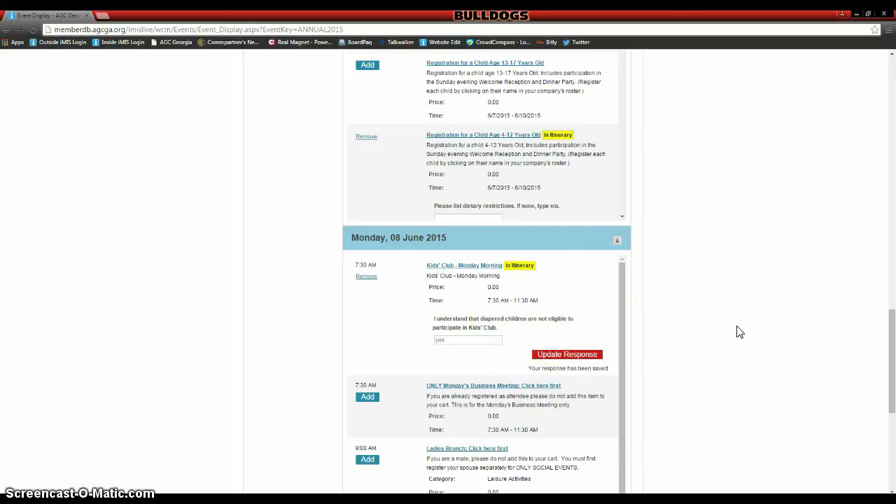
scroll(741, 336, "down", 3)
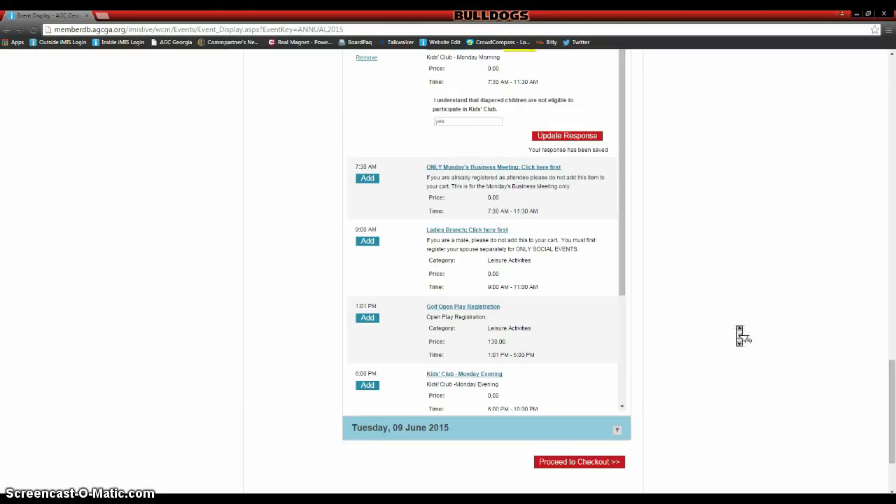
scroll(740, 336, "down", 1)
- Review the cart's four 0.00 registrations and required-questions warning, then reopen the event page
left_click(592, 392)
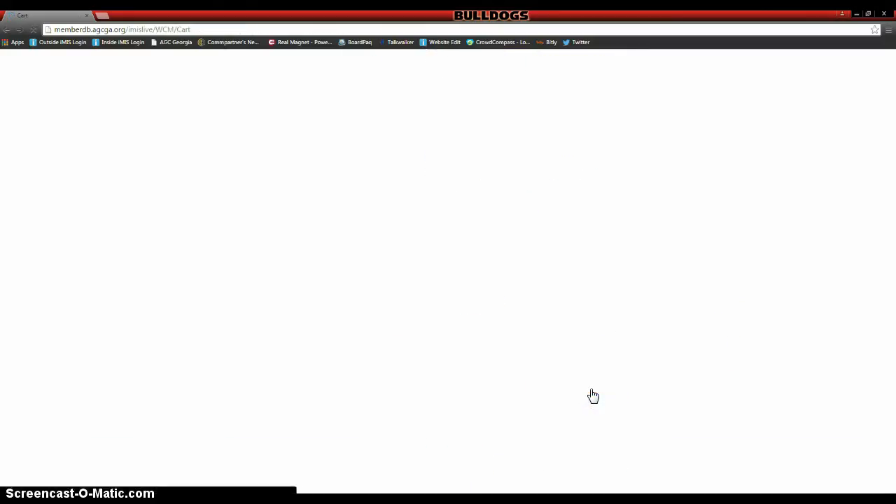
scroll(592, 392, "down", 1)
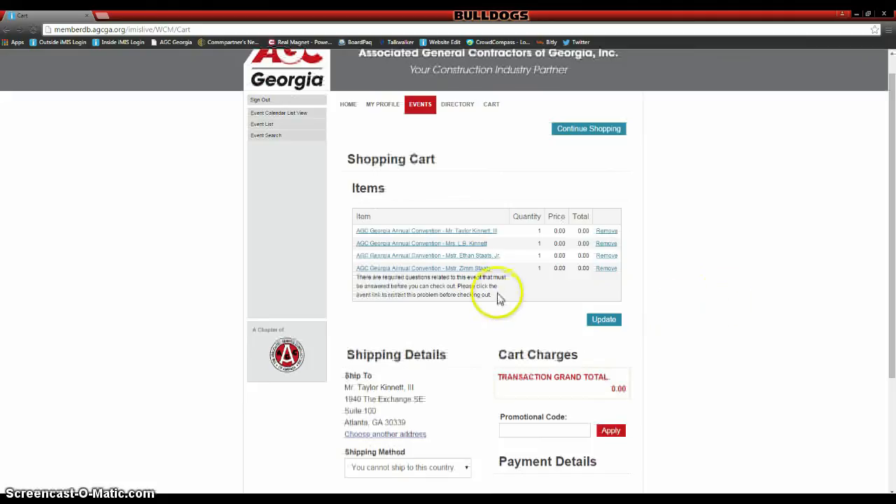
left_click_drag(492, 294, 358, 281)
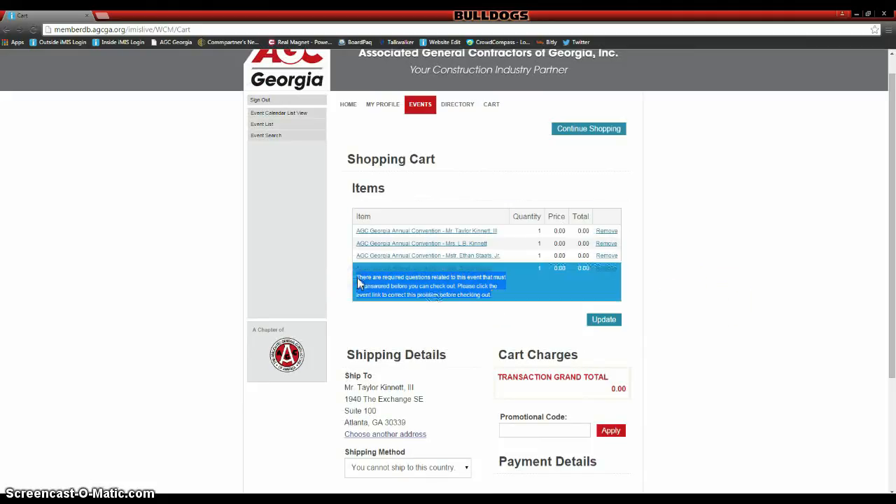
left_click(362, 316)
left_click(362, 315)
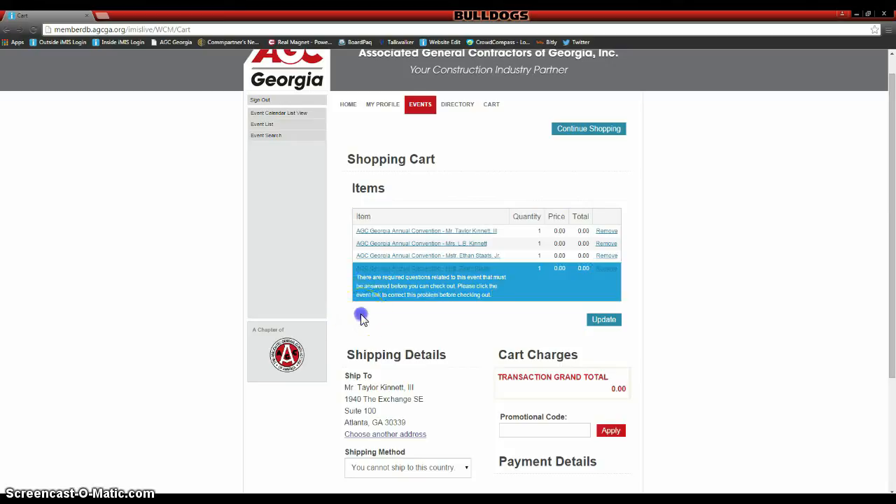
left_click(395, 268)
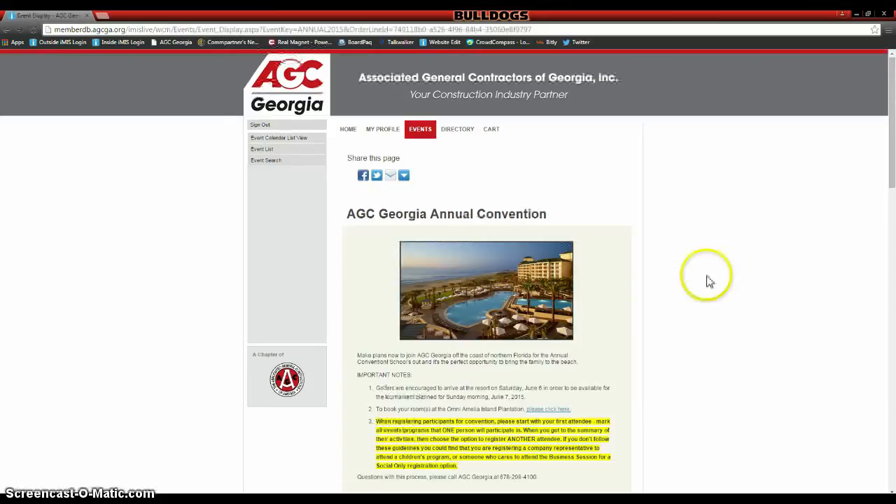
- Answer Yes to the each-attendee-registers-separately question and save it
scroll(734, 286, "down", 2)
scroll(734, 283, "down", 6)
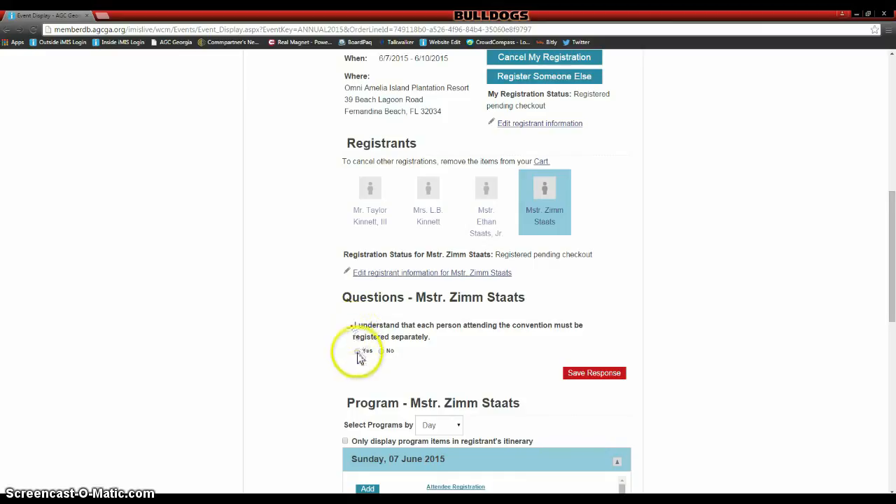
left_click(357, 351)
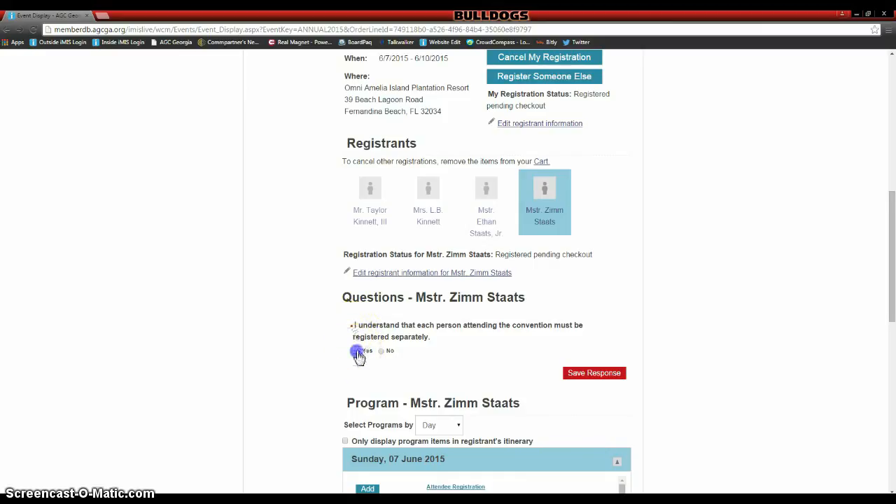
left_click(584, 375)
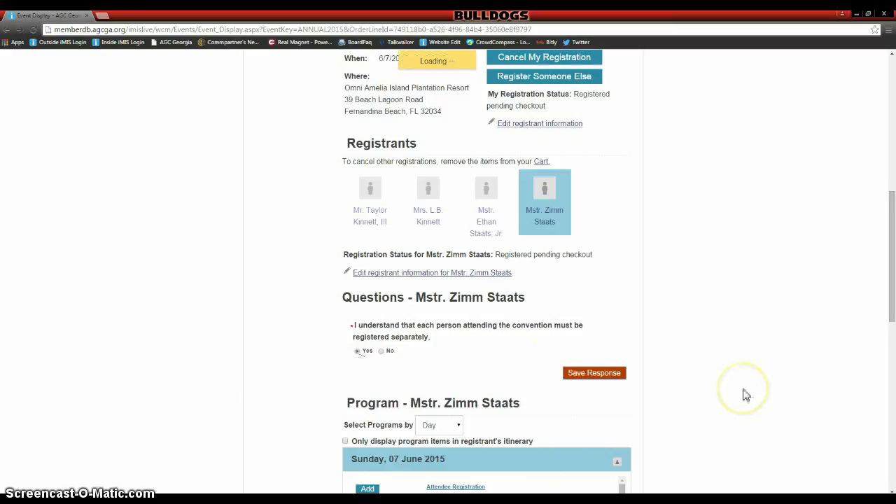
- Save the child registration answers: dietary restrictions n/a, age 11, gender male
scroll(745, 396, "up", 1)
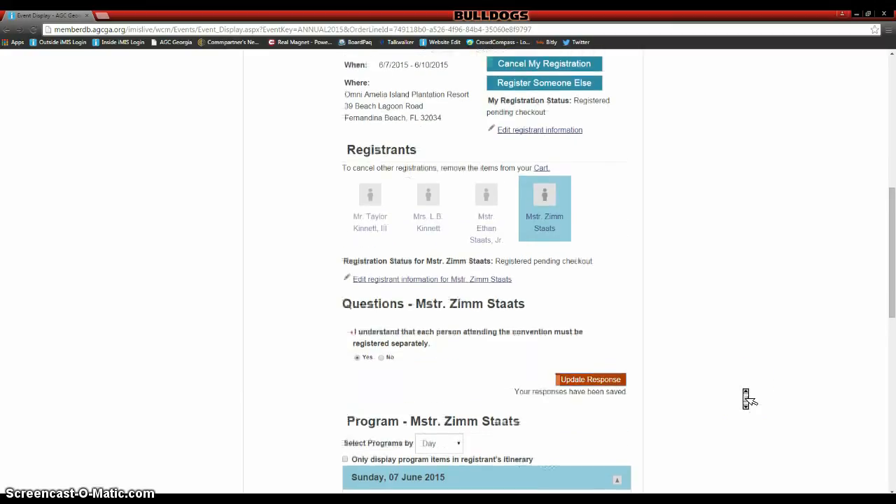
scroll(746, 395, "down", 4)
scroll(746, 396, "down", 3)
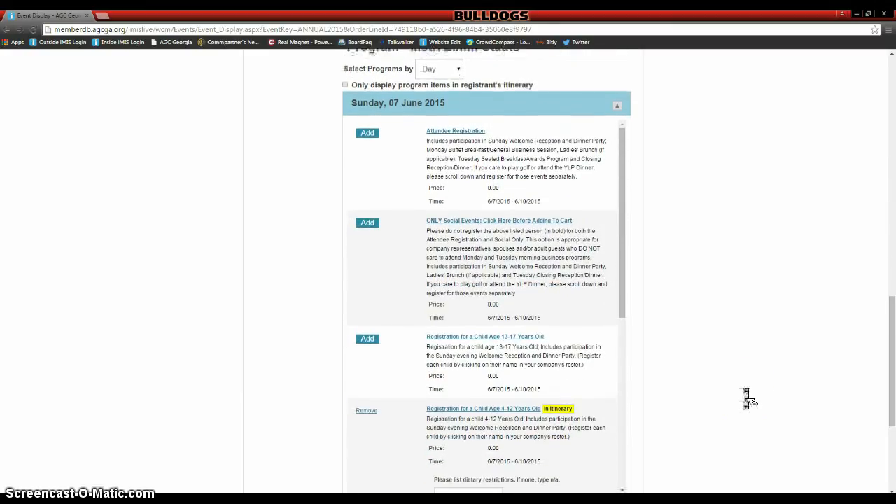
scroll(546, 357, "down", 2)
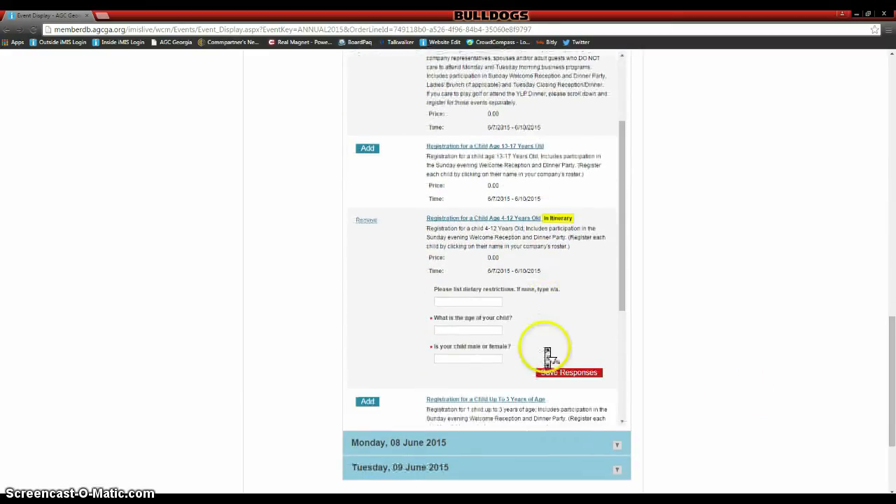
left_click(461, 302)
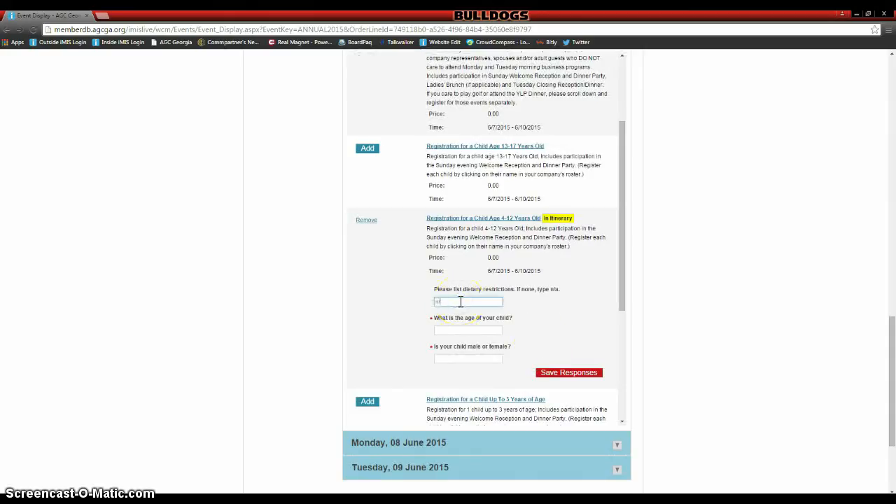
left_click(443, 329)
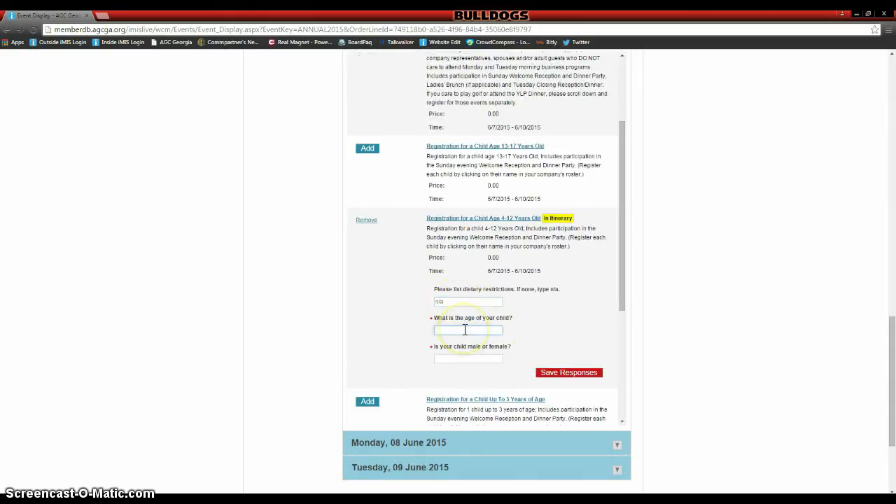
type("11")
left_click(471, 358)
type("male")
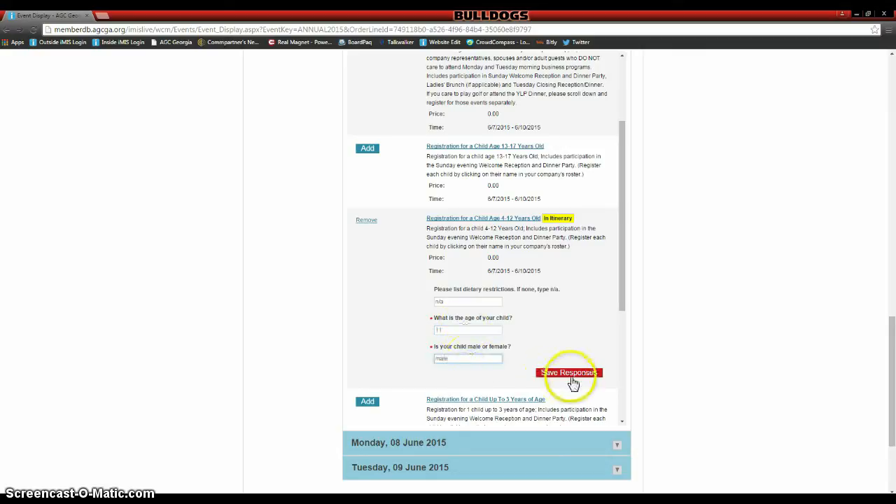
left_click(571, 374)
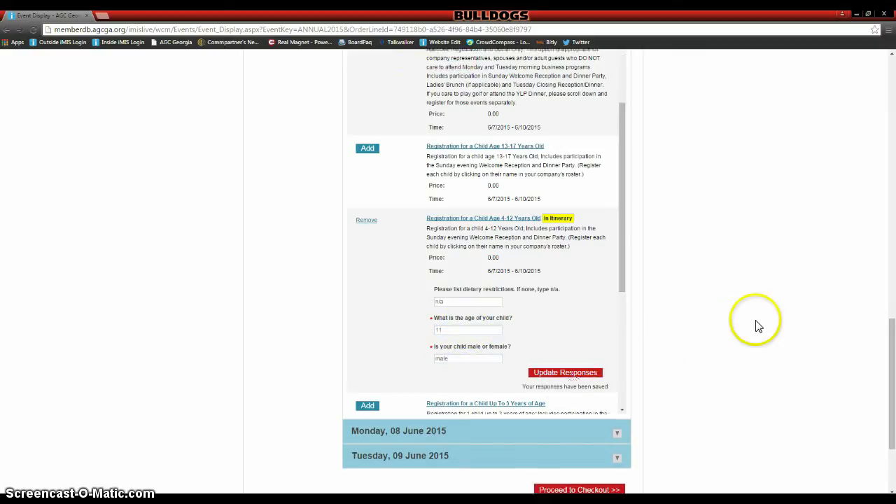
scroll(759, 329, "down", 3)
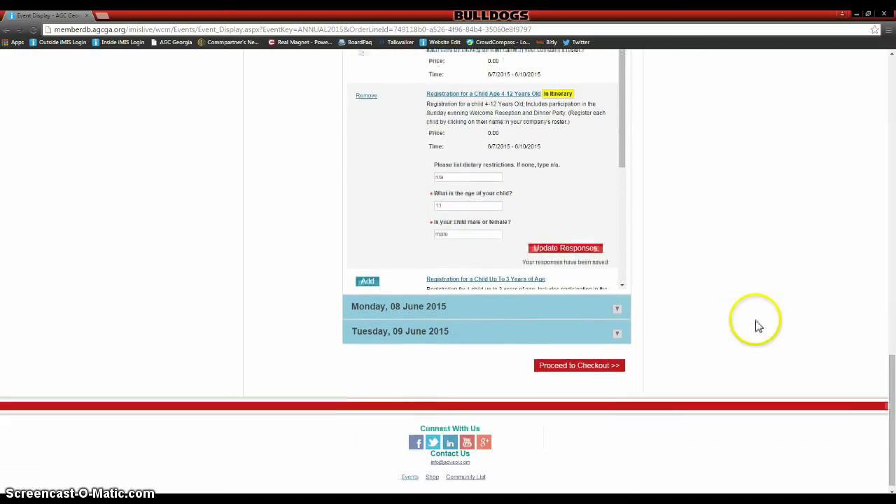
- Check out and submit the order for the four 0.00 convention registrations
left_click(585, 366)
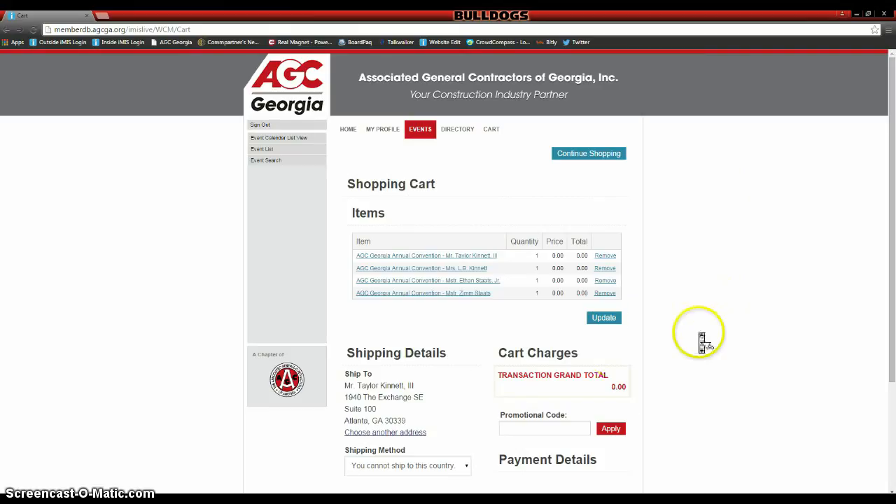
scroll(703, 340, "down", 3)
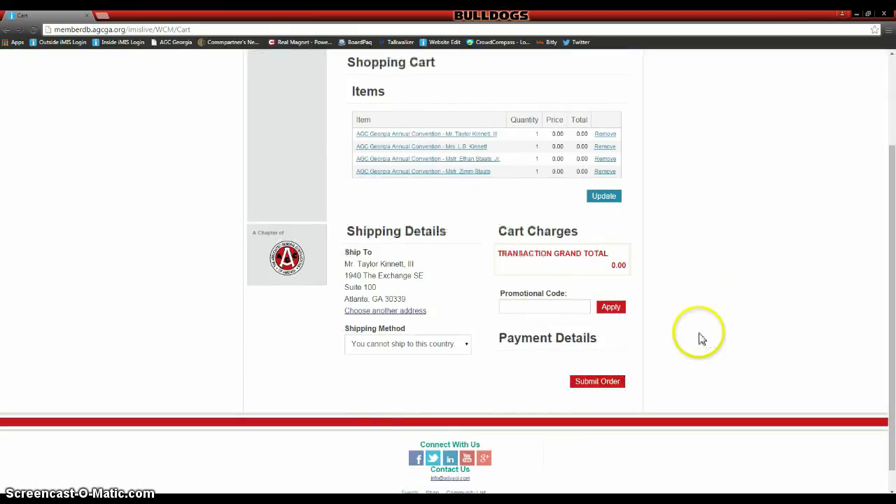
left_click(615, 391)
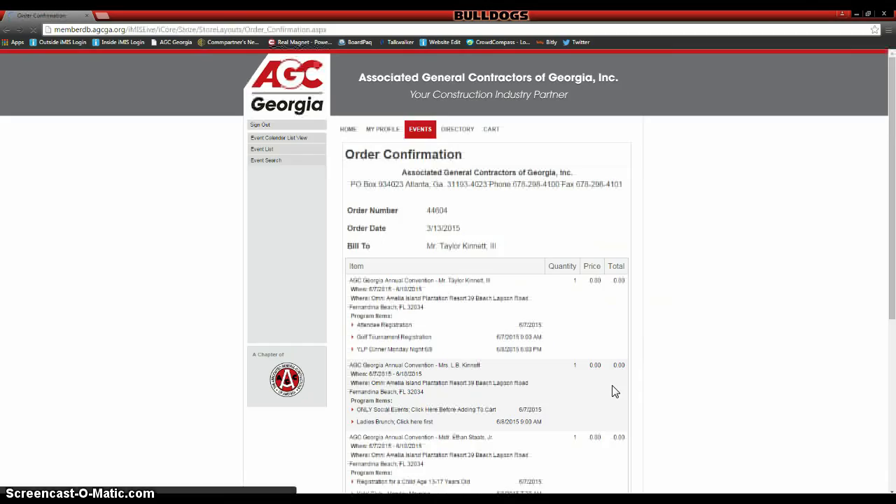
scroll(750, 248, "down", 3)
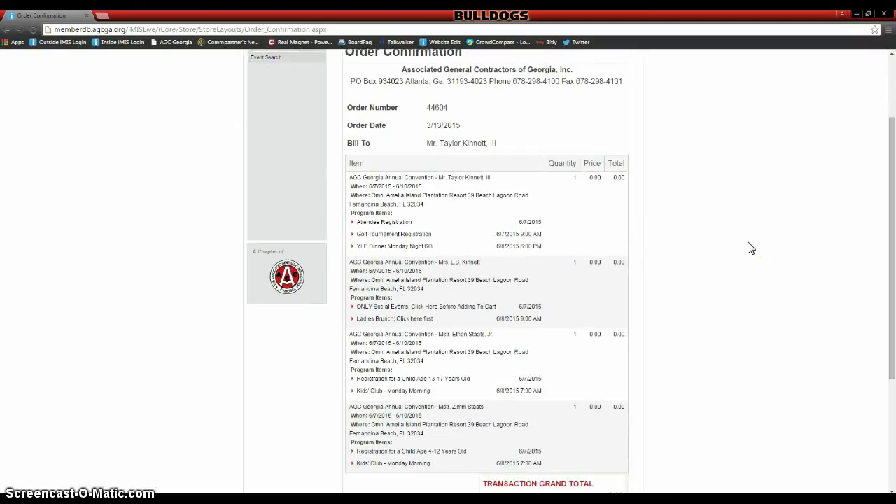
scroll(749, 248, "down", 1)
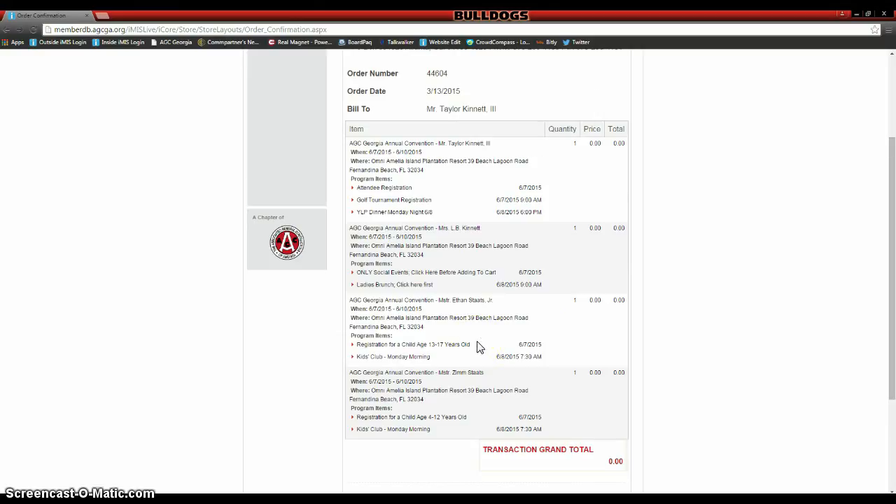
scroll(479, 348, "down", 1)
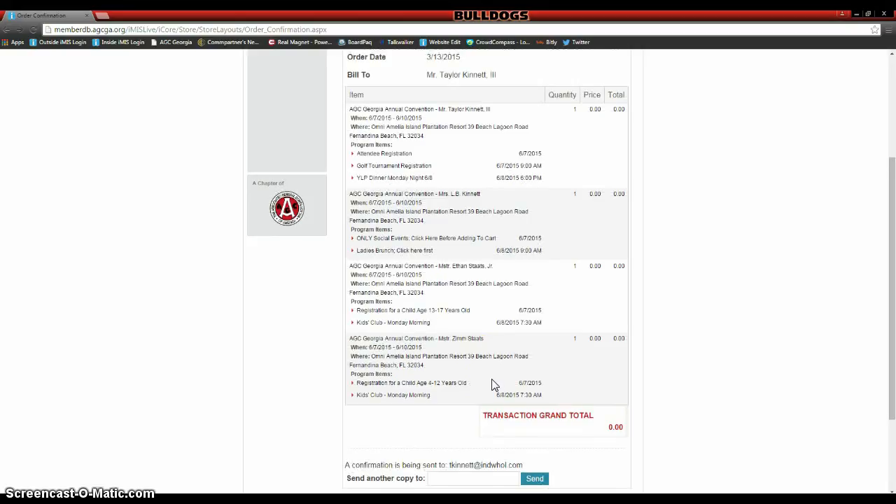
scroll(492, 385, "down", 2)
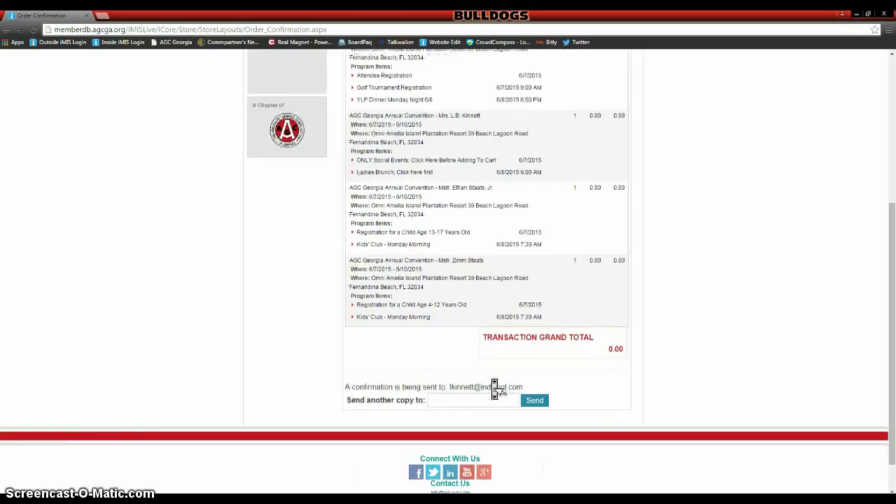
- Add an extra recipient e-mail address for the confirmation copy, then open the Event Calendar List View
left_click(438, 399)
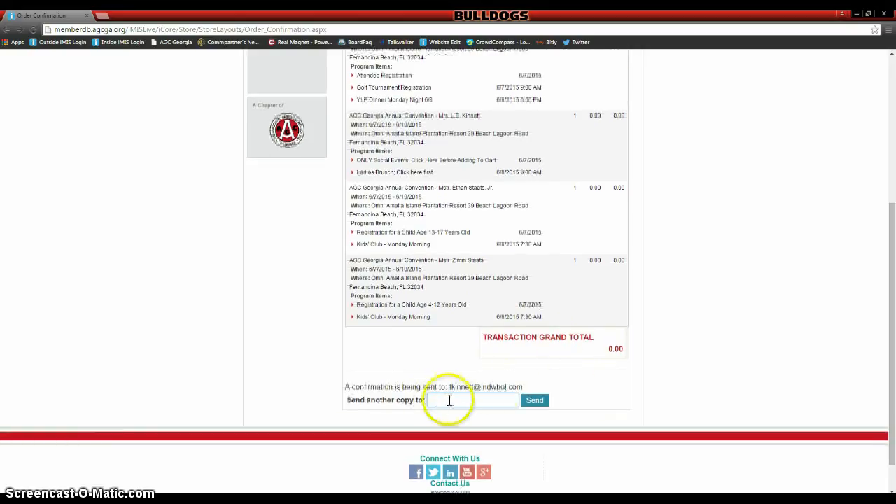
left_click_drag(526, 386, 450, 387)
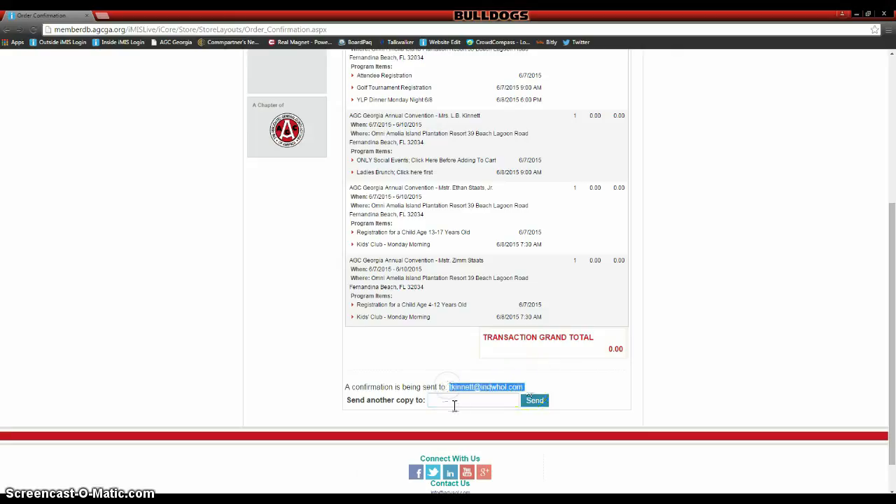
left_click(456, 404)
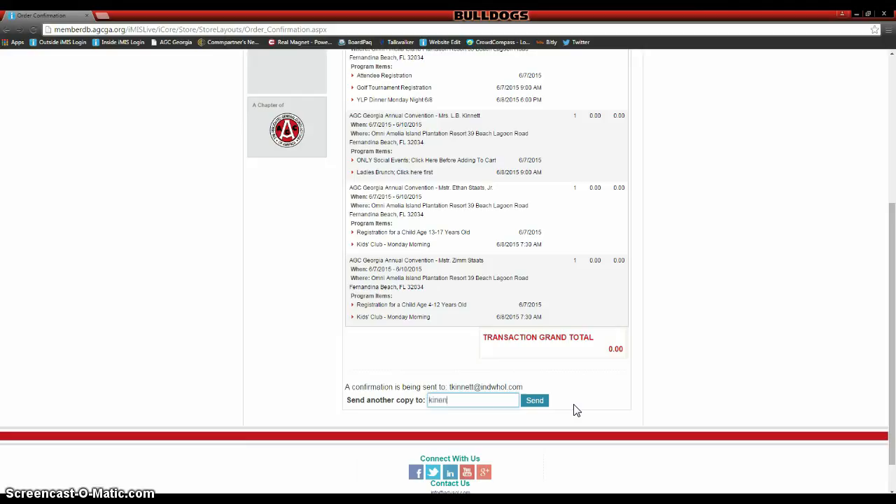
type("@agcga.org")
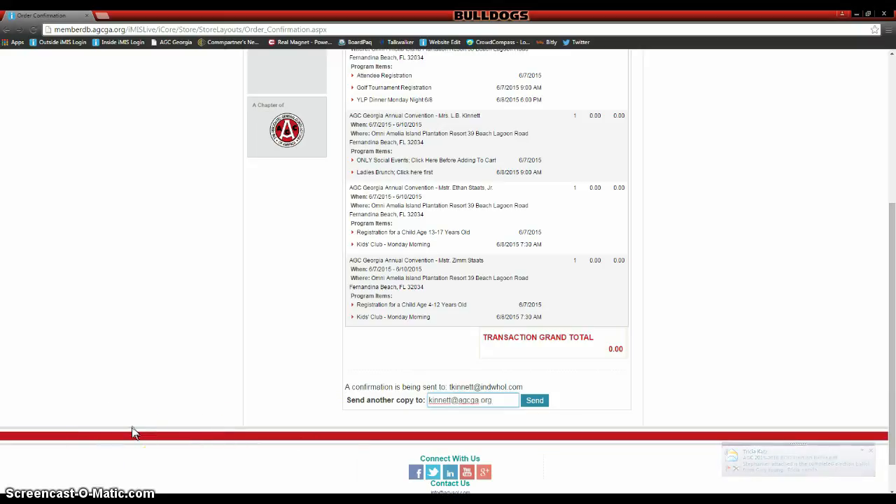
left_click(121, 448)
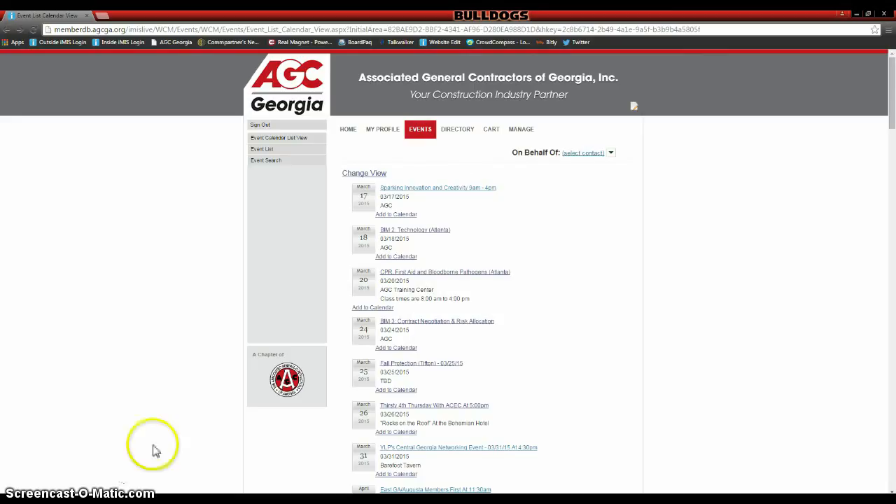
- Open the SEGA/Savannah Members First At 11:30 Am event and choose Register Someone Else
scroll(166, 442, "down", 1)
scroll(167, 442, "down", 2)
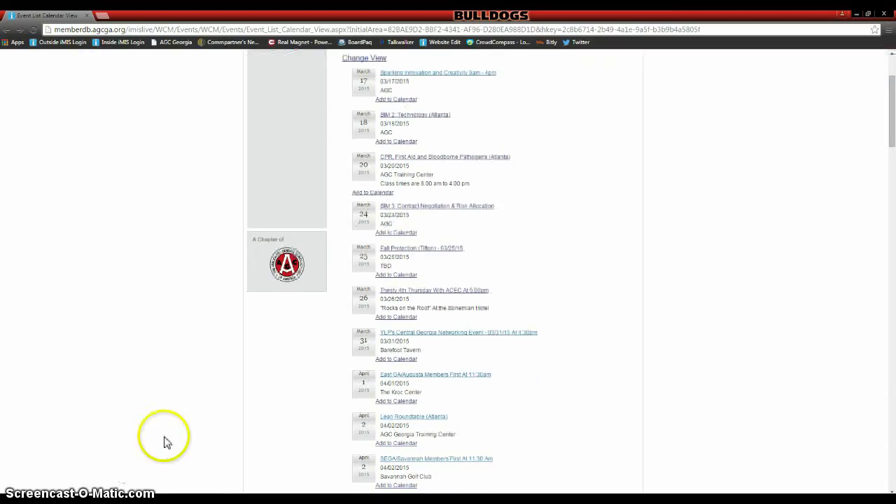
left_click(450, 464)
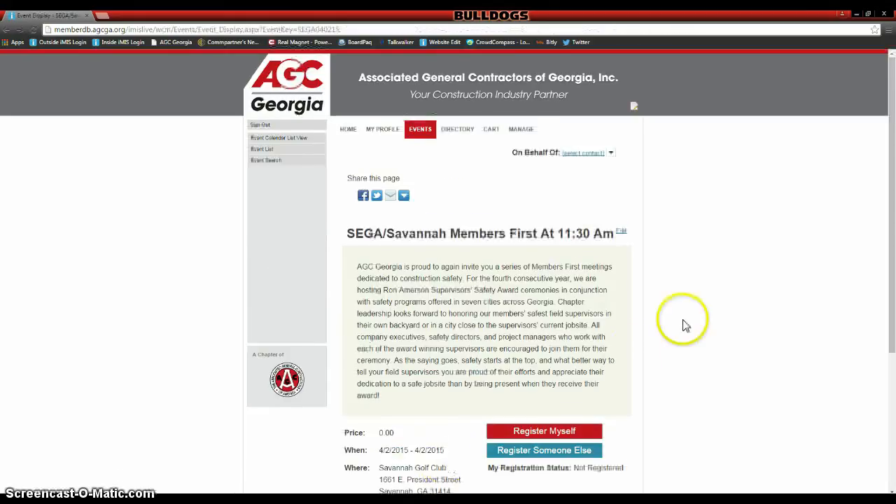
scroll(683, 326, "down", 3)
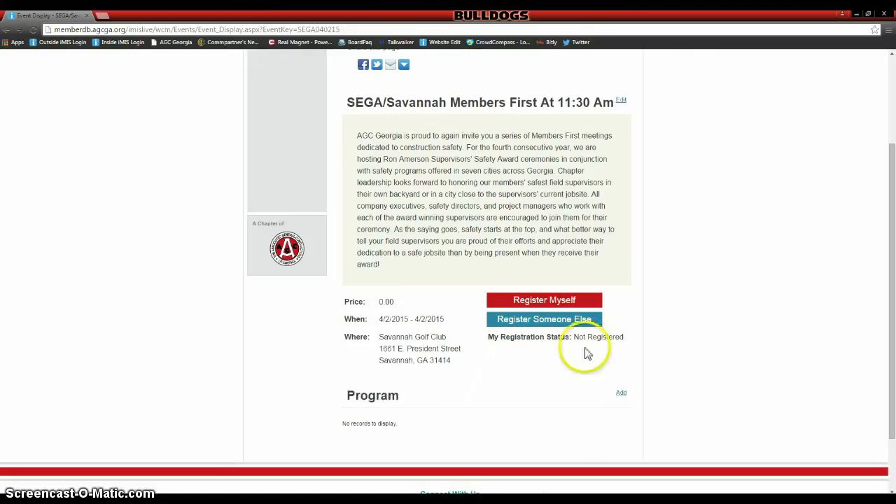
left_click(593, 327)
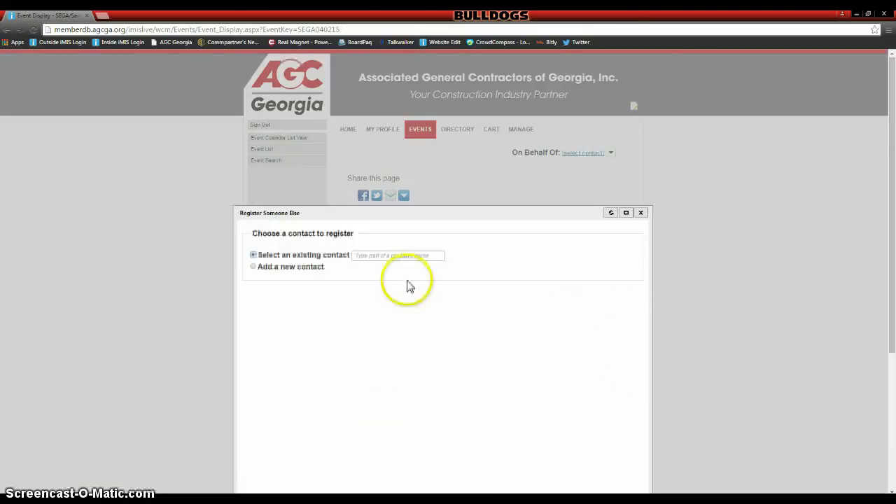
- Start a brand-new contact with prefix Mrs. and enter their first and last name
left_click(254, 267)
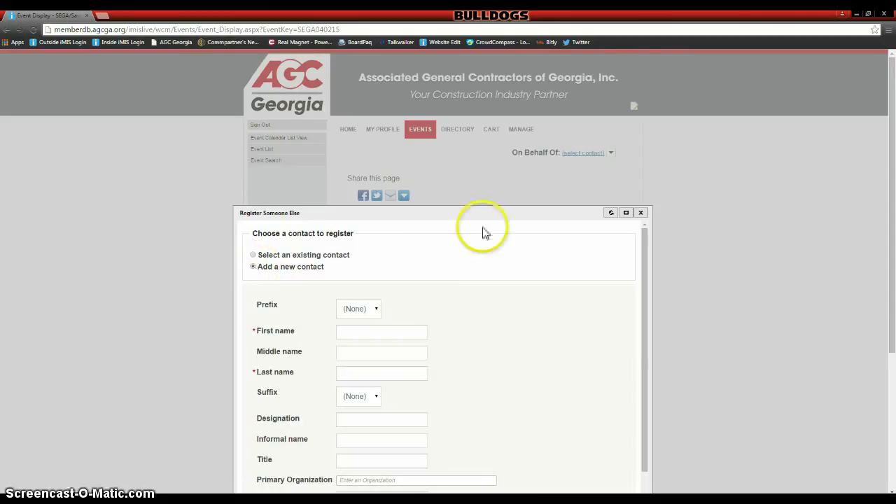
scroll(603, 246, "down", 2)
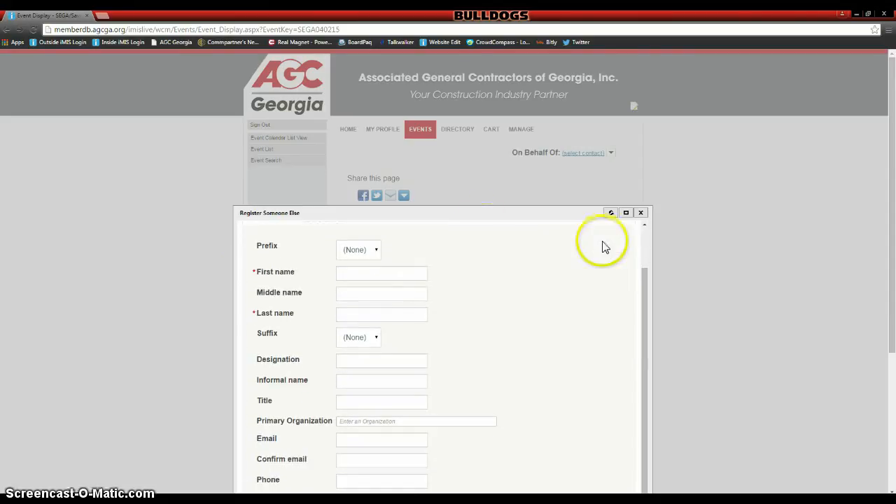
left_click(418, 275)
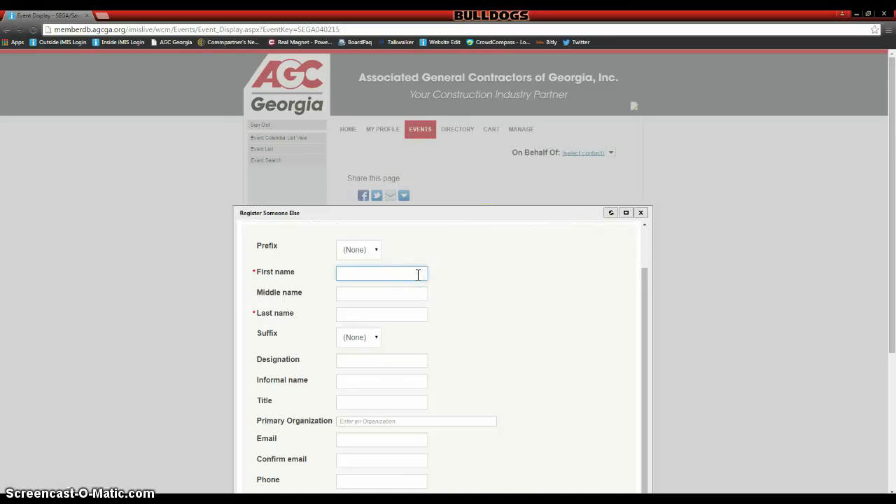
left_click(374, 249)
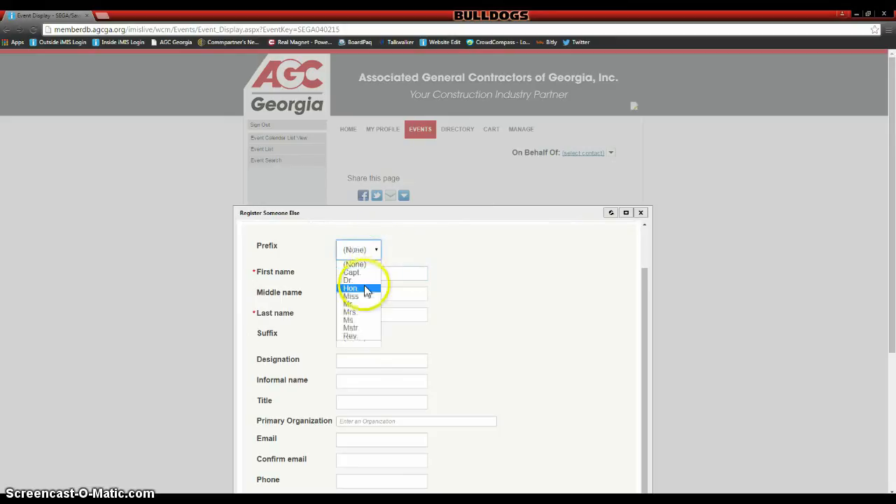
left_click(365, 312)
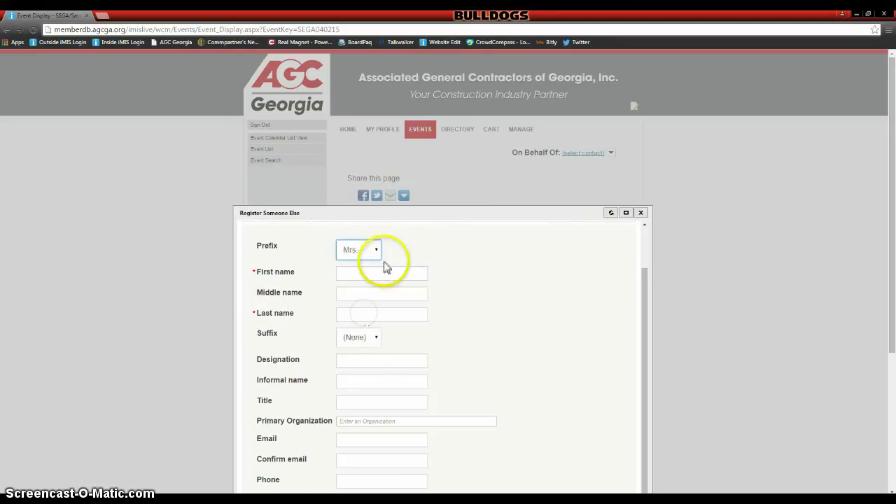
left_click(385, 272)
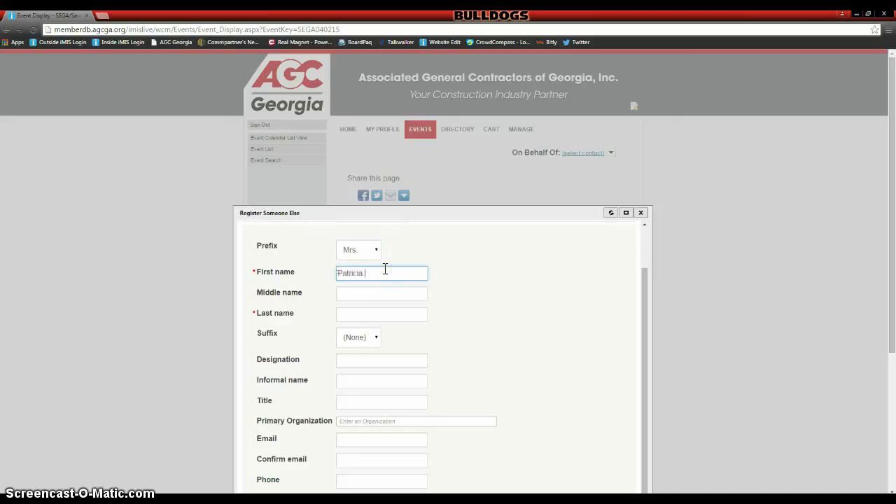
key("Tab")
key("Tab")
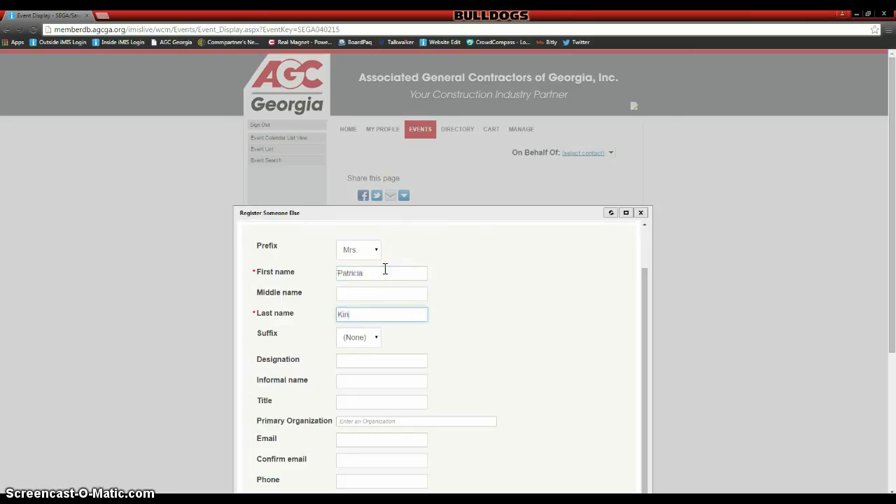
- Set the primary organization to Industrial Wholesalers, Inc. - Griffin, GA and save the contact
scroll(430, 352, "down", 2)
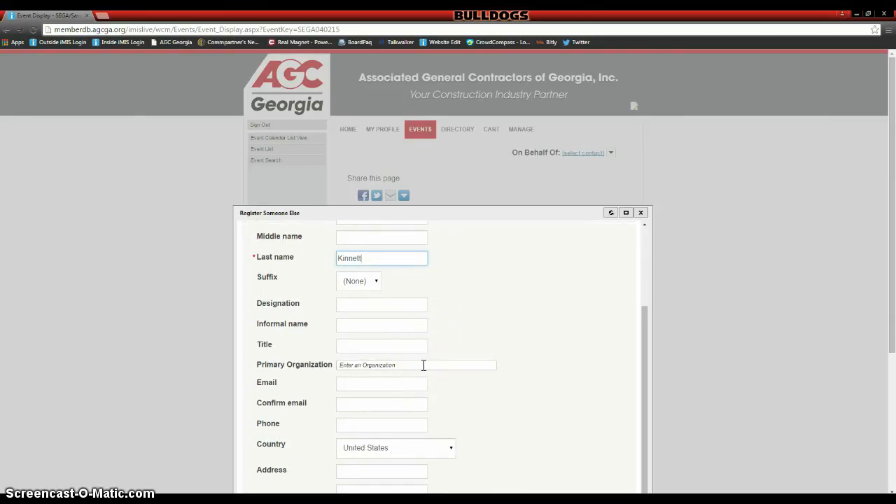
left_click(424, 364)
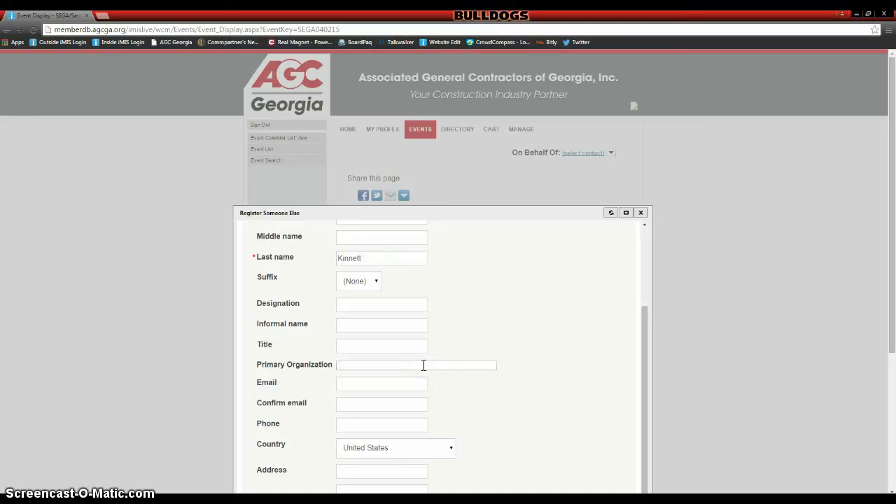
type("Indus")
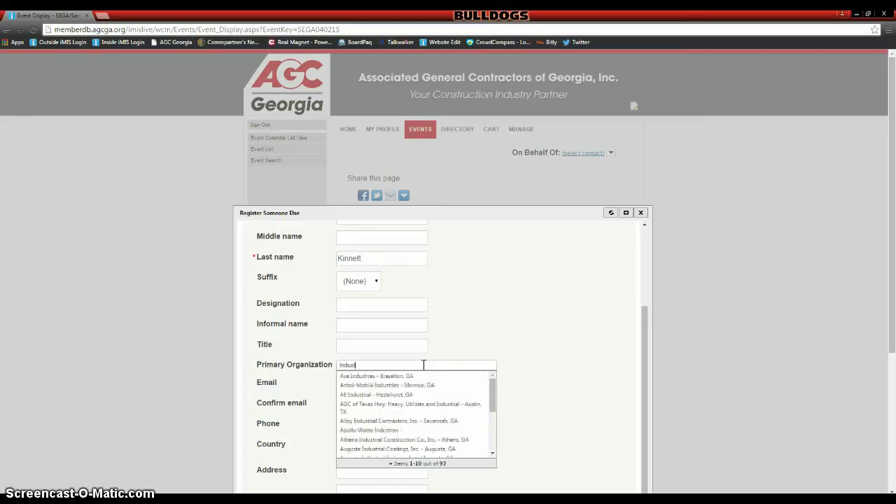
type("trial Wholesalers, Inc. - Griffin, GA")
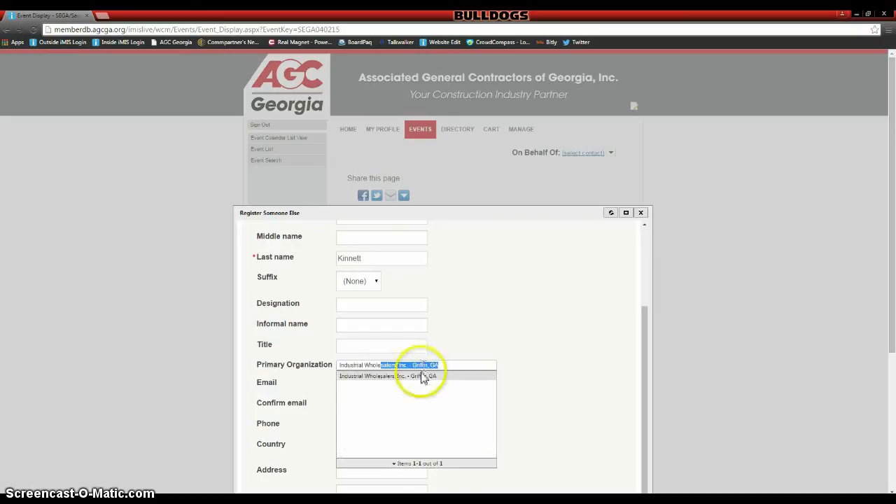
left_click(421, 377)
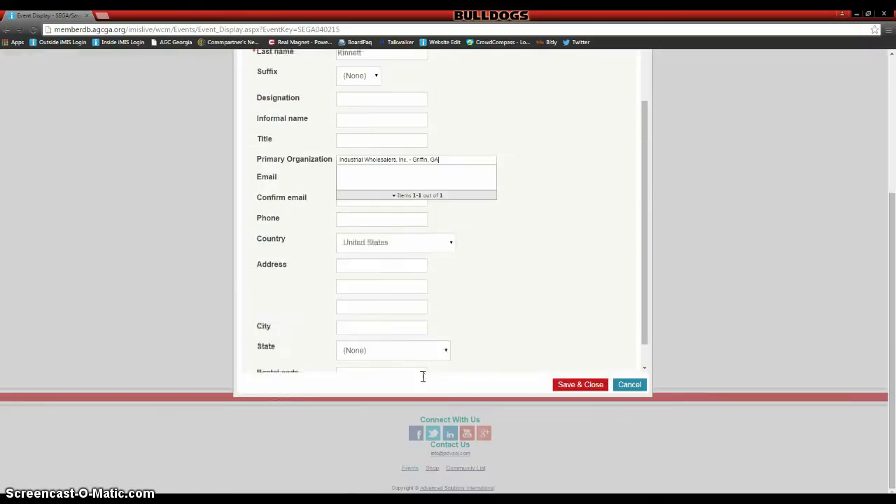
scroll(528, 342, "down", 2)
scroll(528, 345, "down", 3)
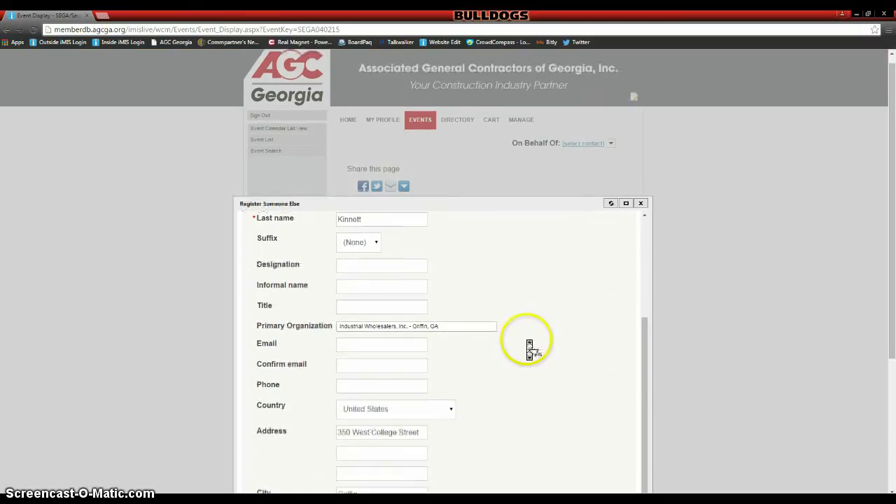
scroll(529, 348, "down", 3)
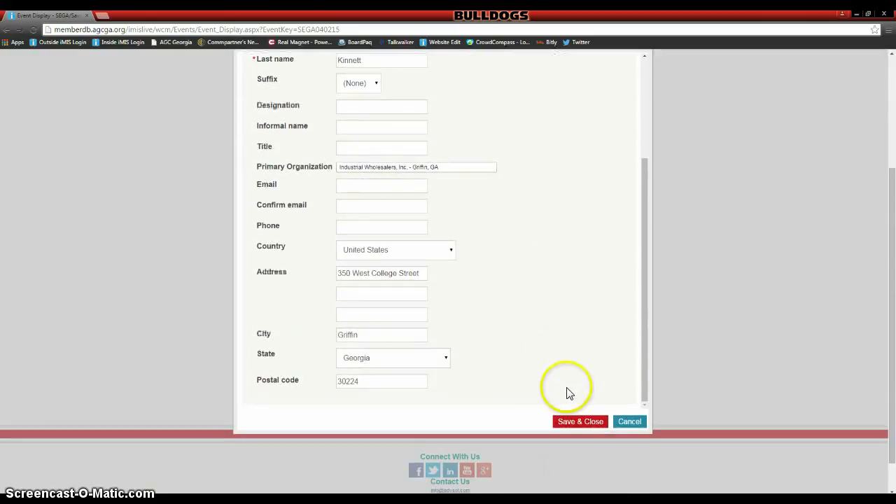
left_click(580, 420)
scroll(593, 384, "up", 1)
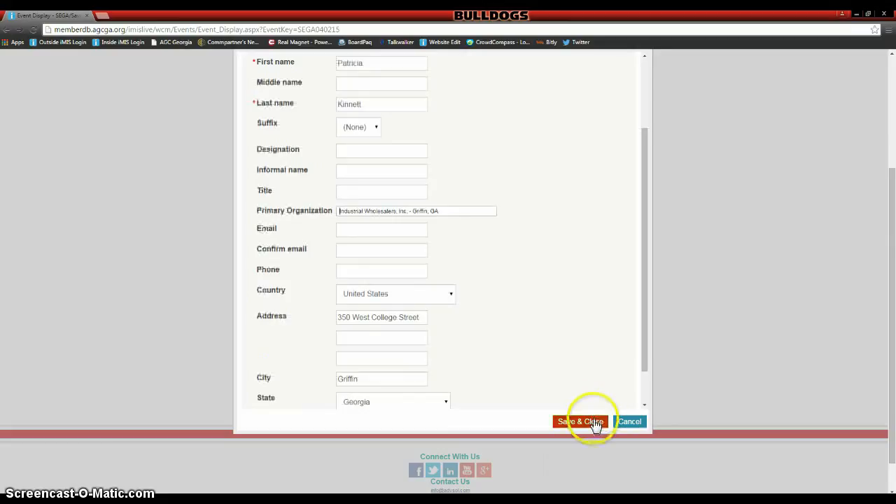
left_click(595, 422)
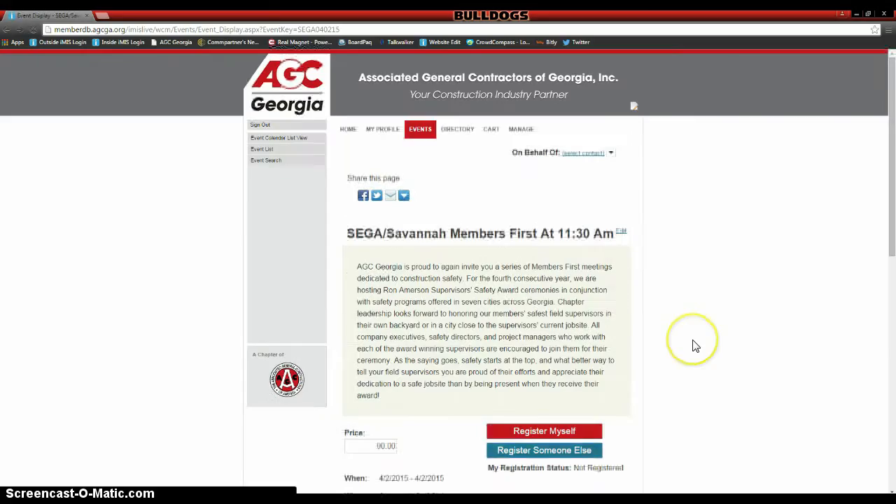
- Accept the no-refund policy, answer dietary restrictions 'n/a', and save the responses
scroll(696, 346, "down", 5)
scroll(695, 347, "down", 4)
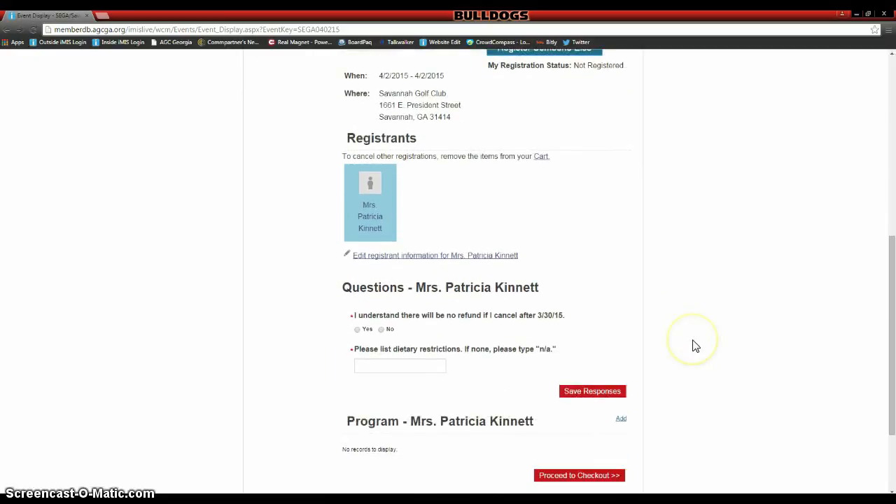
left_click(358, 330)
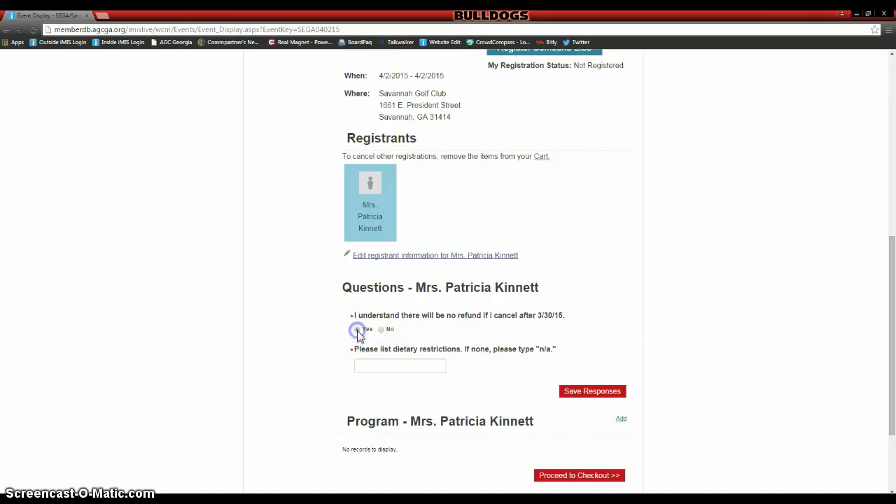
left_click(394, 364)
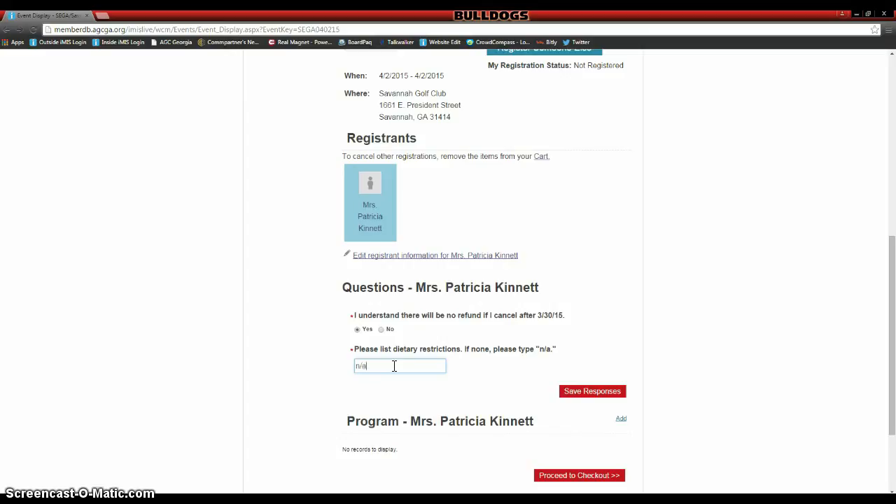
left_click(586, 395)
- Proceed to checkout with the Savannah Members First registration
left_click(721, 355)
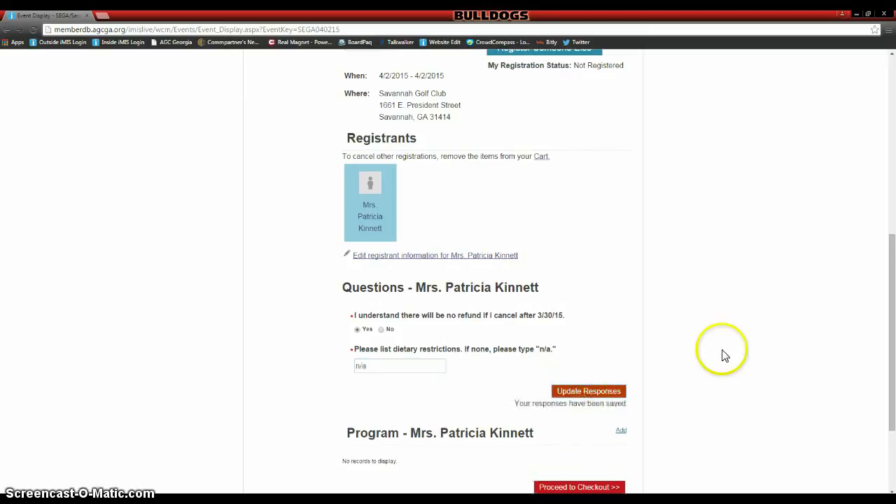
scroll(724, 355, "down", 1)
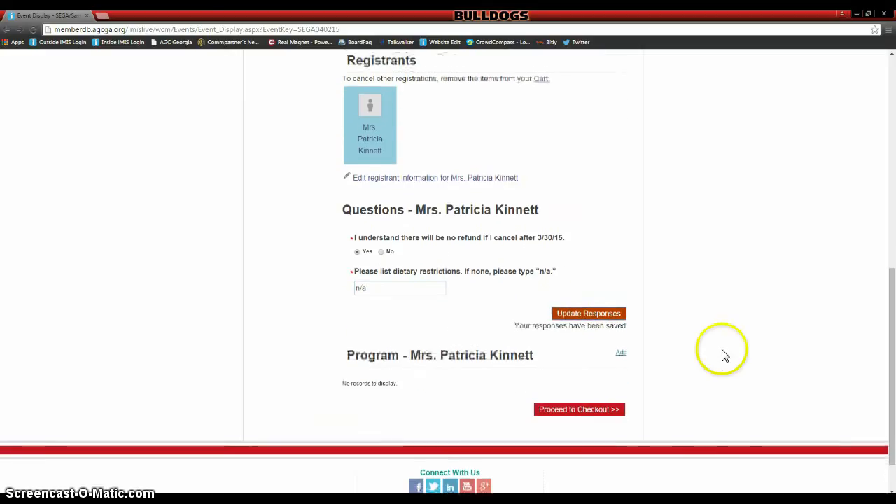
left_click(614, 410)
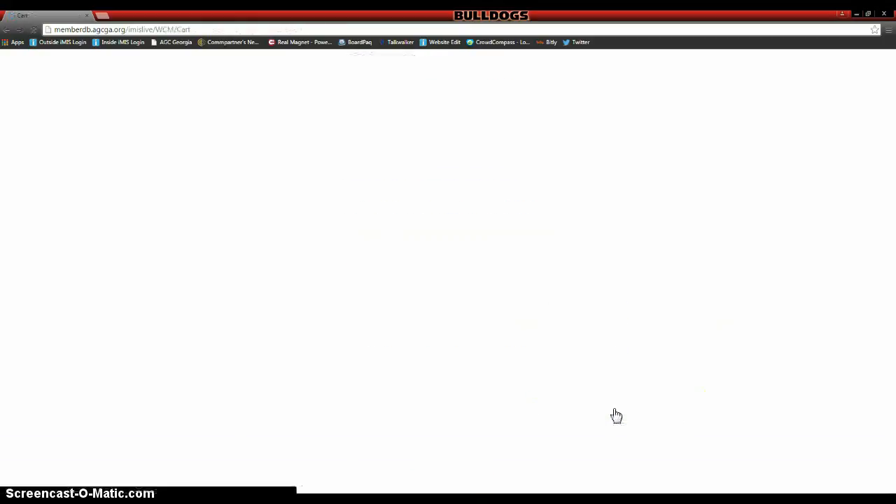
- Scroll the shopping cart to check the 90.00 Savannah Members First registration, grand total and payment details
scroll(724, 260, "down", 3)
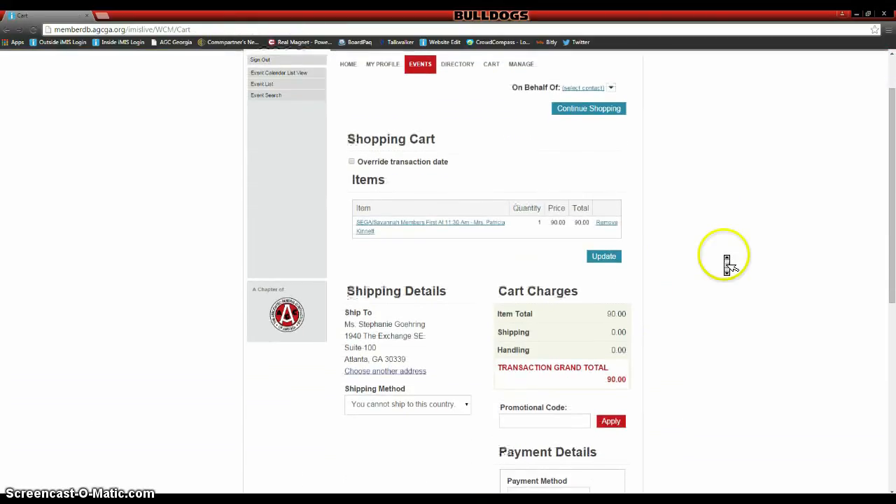
scroll(726, 260, "down", 2)
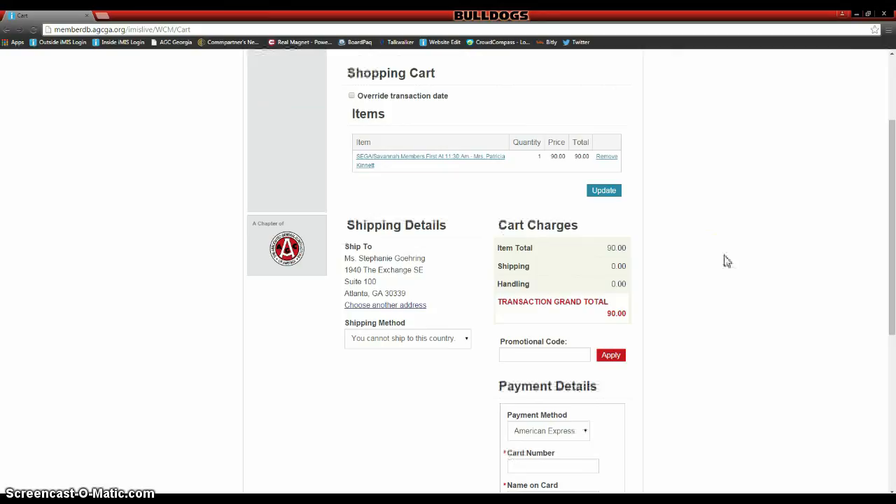
scroll(727, 261, "down", 1)
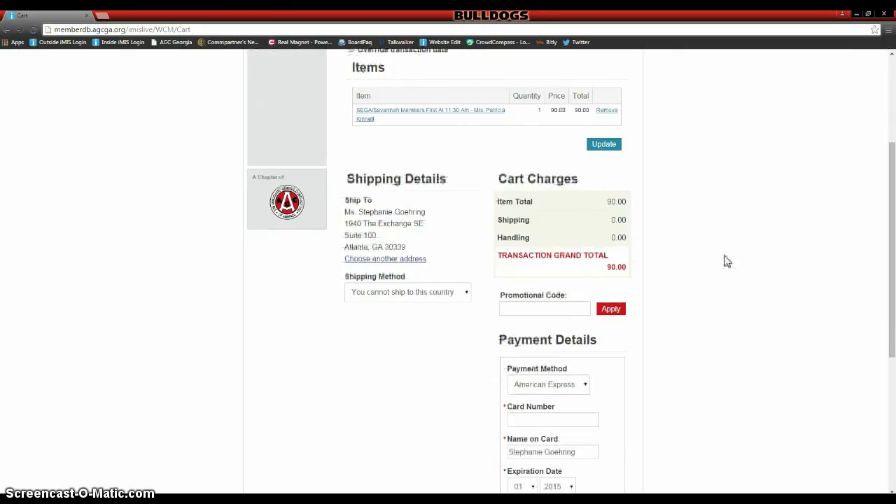
scroll(726, 260, "down", 2)
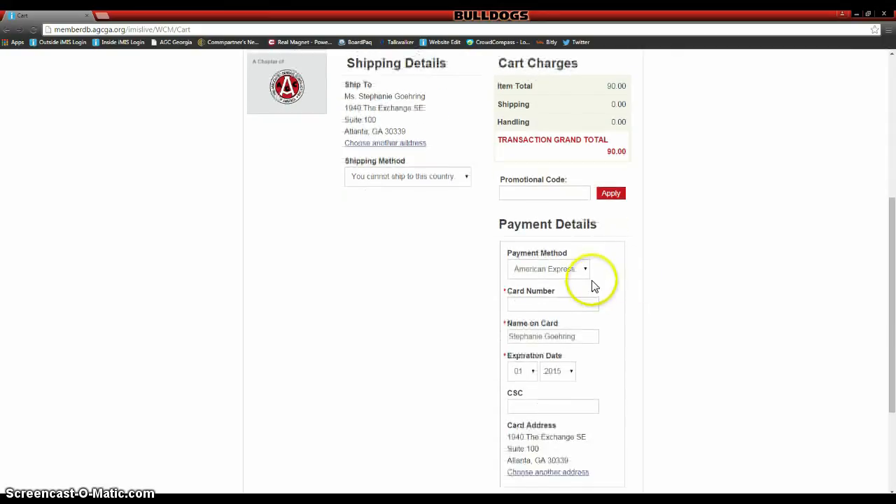
scroll(594, 297, "down", 1)
scroll(598, 303, "down", 1)
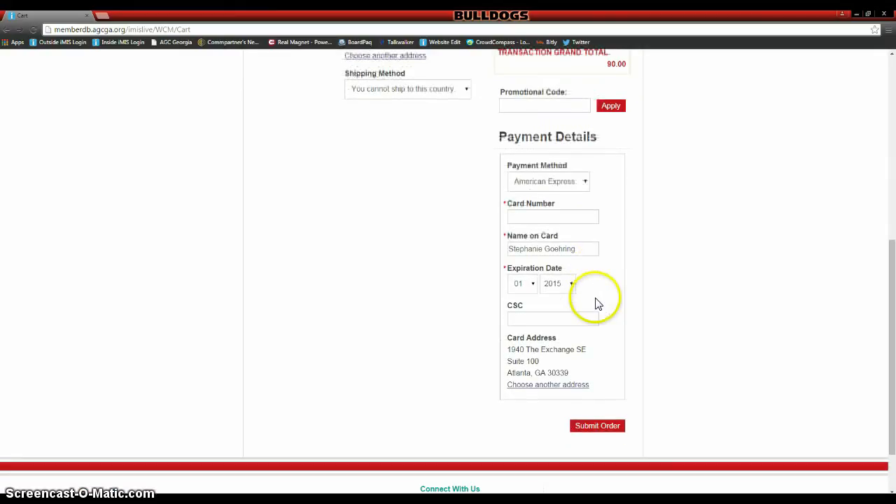
scroll(598, 308, "up", 4)
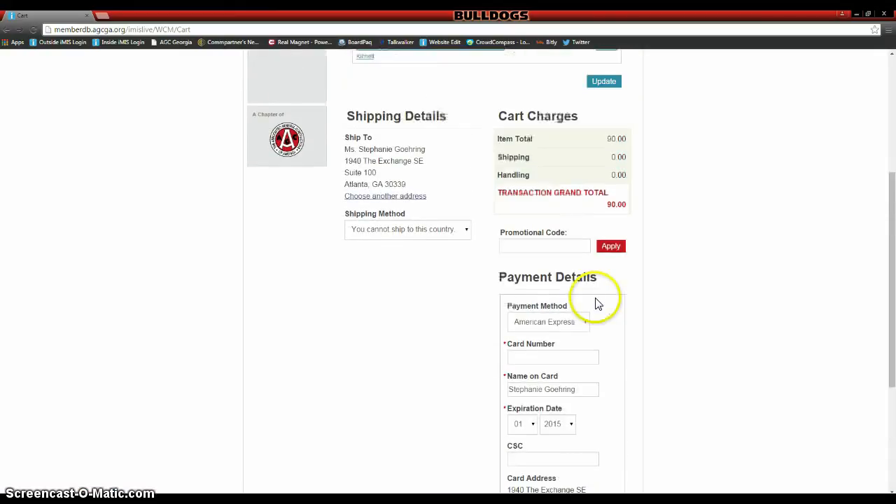
scroll(598, 308, "up", 2)
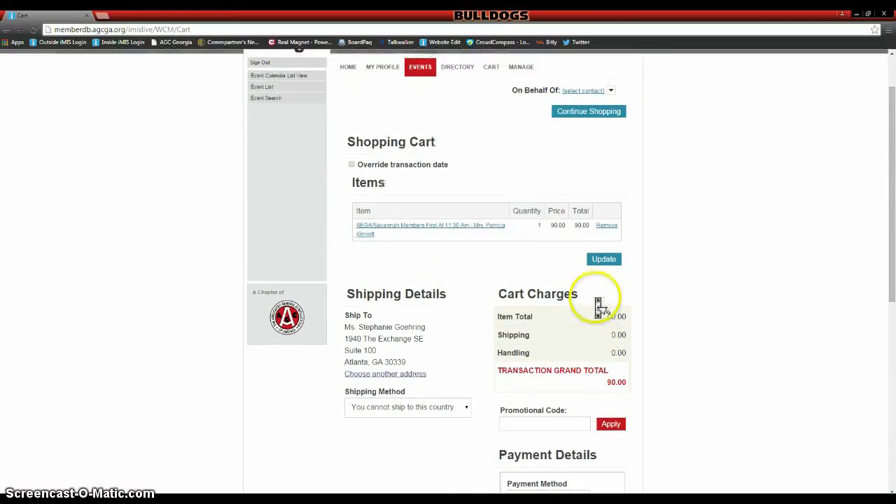